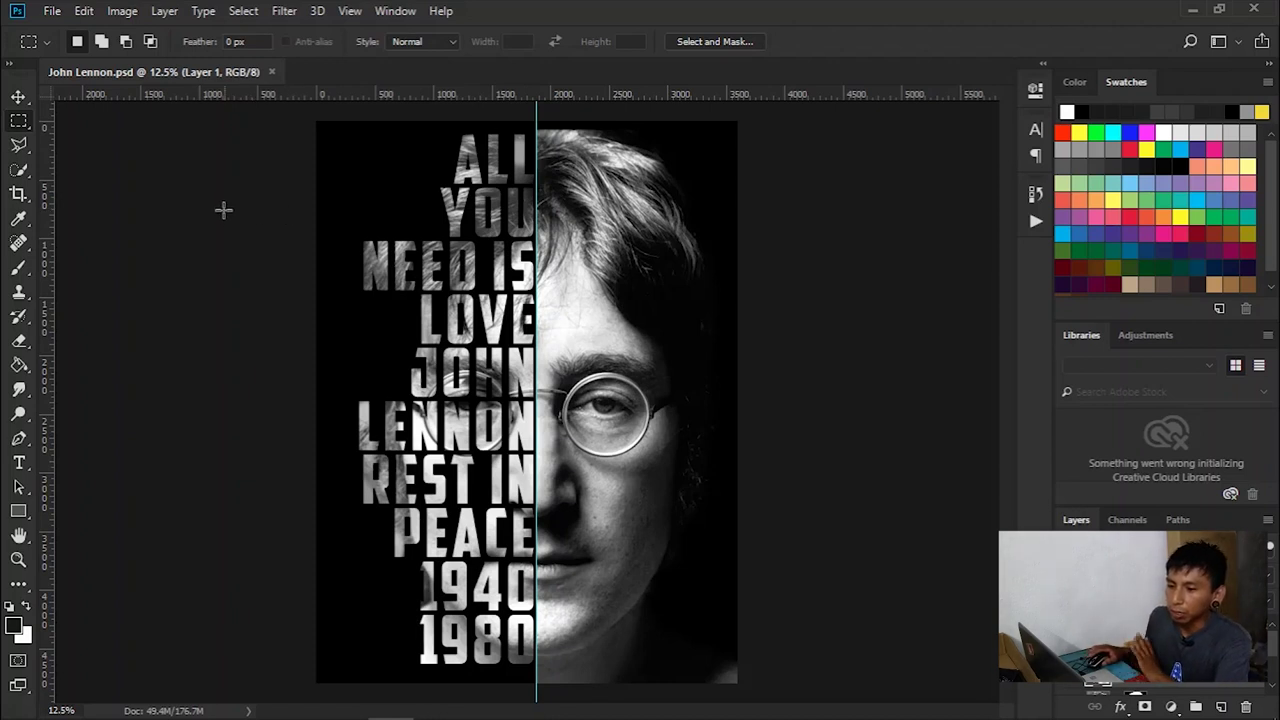
- Create an 11 × 17 inch, 300 ppi RGB document with a black background
{"action": "left_click", "coordinate": [52, 11]}
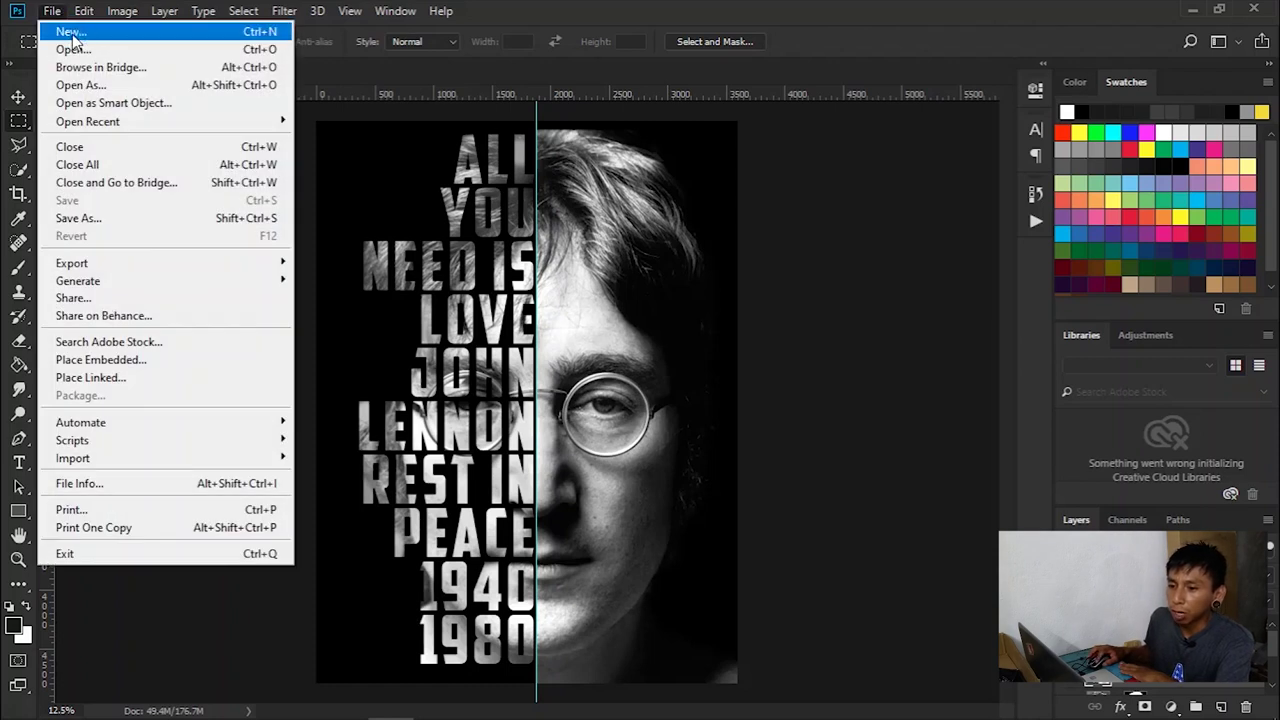
{"action": "left_click", "coordinate": [72, 30]}
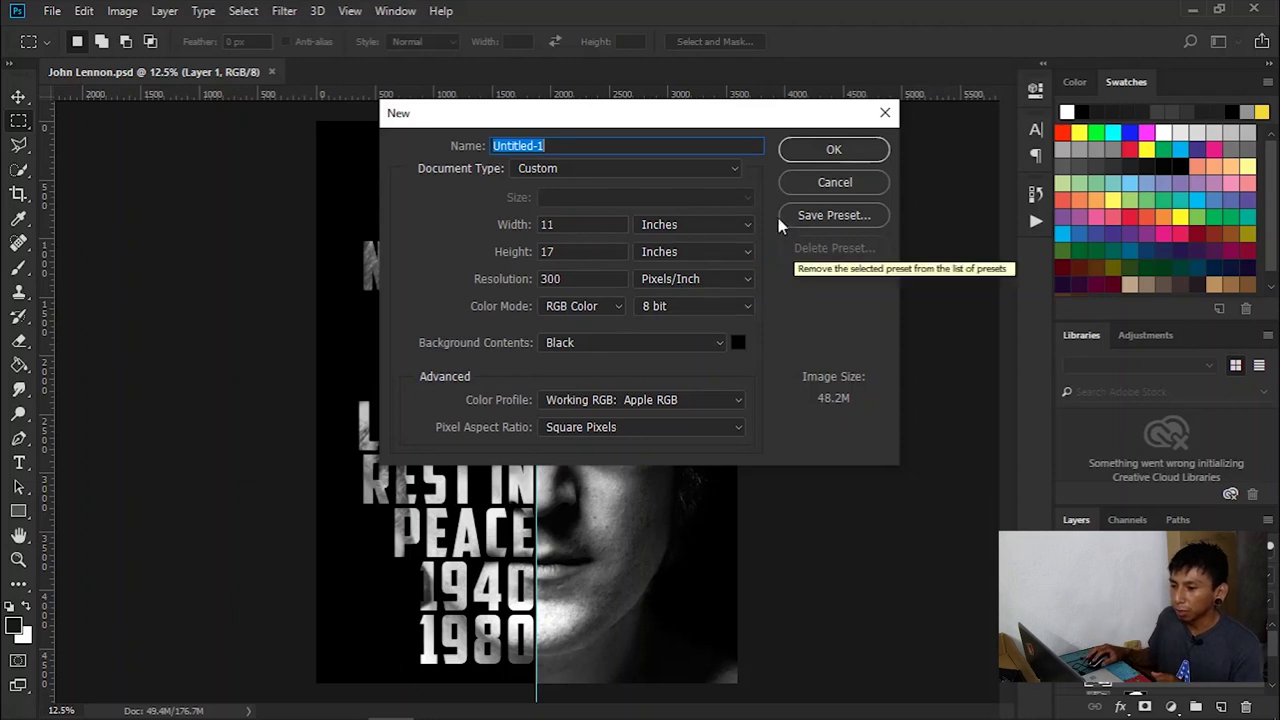
{"action": "left_click", "coordinate": [834, 148]}
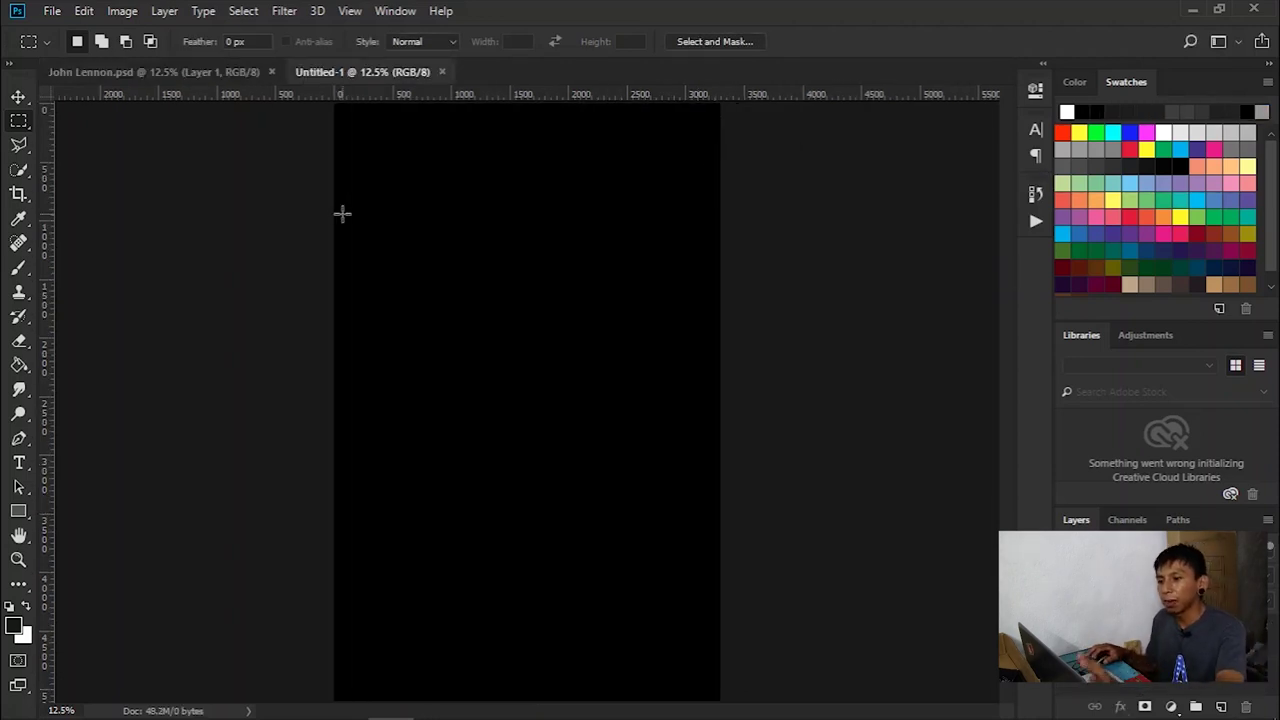
{"action": "left_click", "coordinate": [163, 75]}
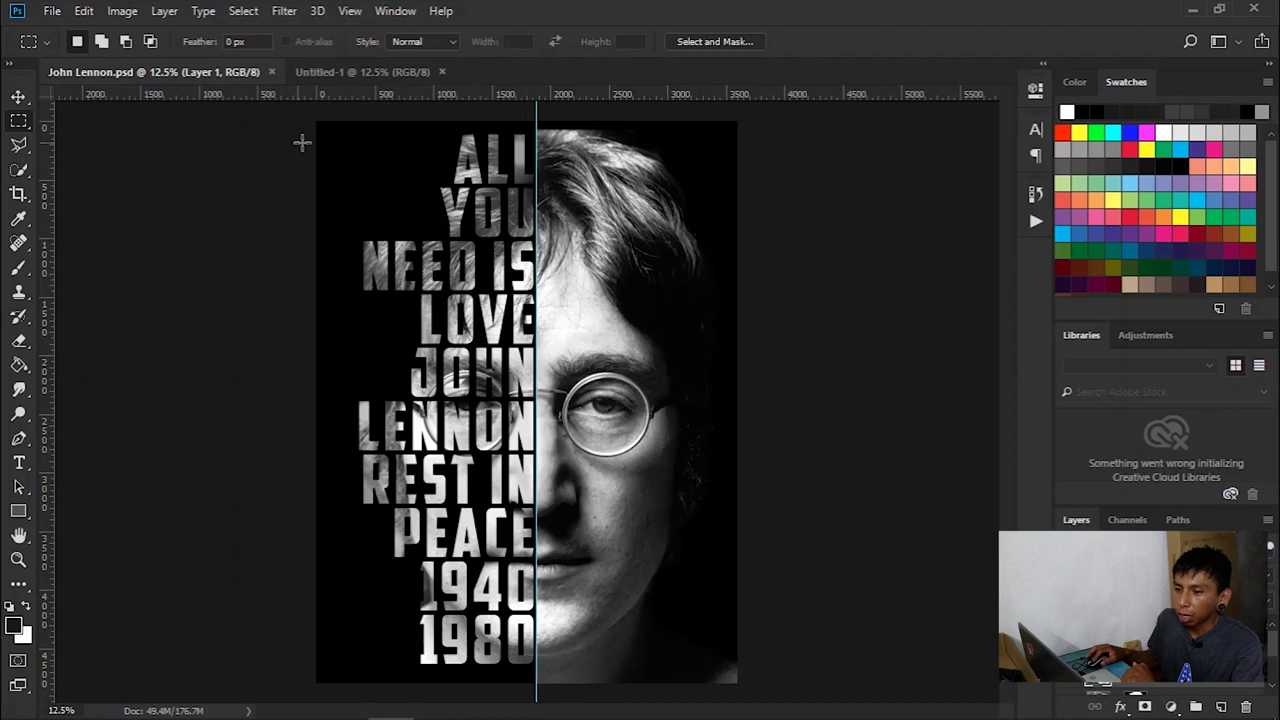
- Select the entire John Lennon poster canvas and copy it merged
{"action": "left_click_drag", "start_coordinate": [315, 117], "coordinate": [749, 688]}
{"action": "left_click", "coordinate": [84, 11]}
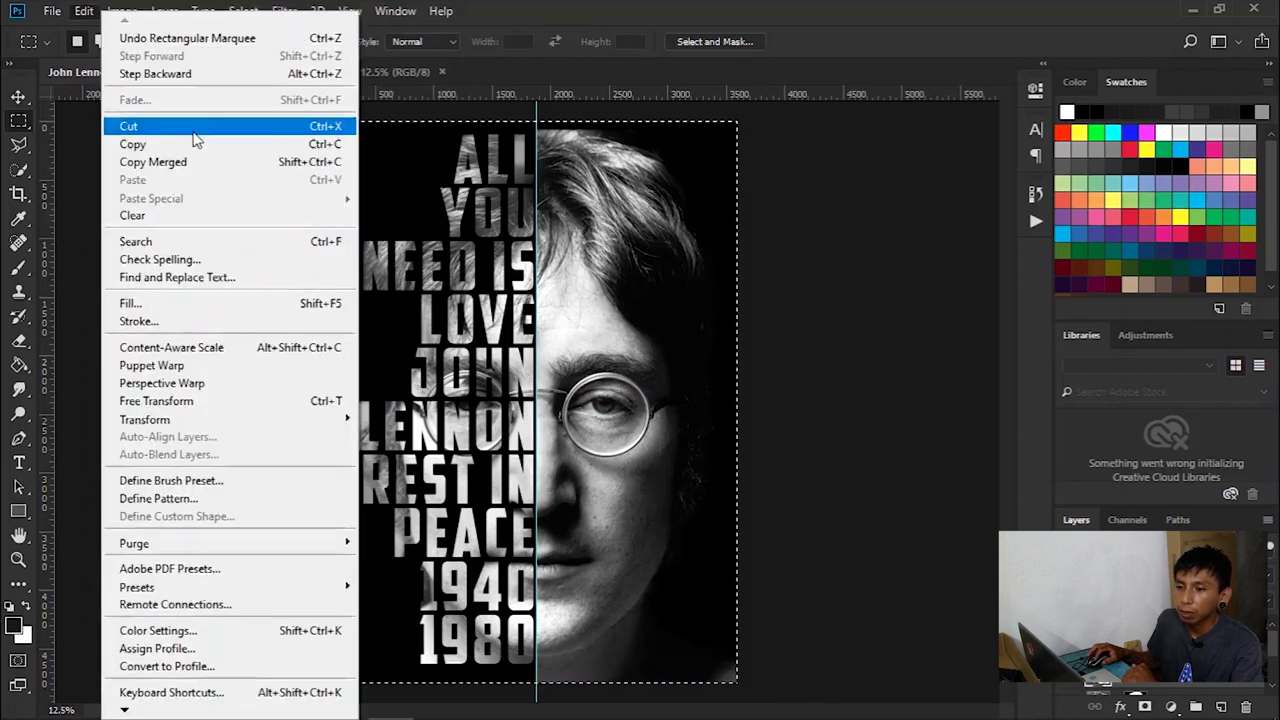
{"action": "left_click", "coordinate": [190, 162]}
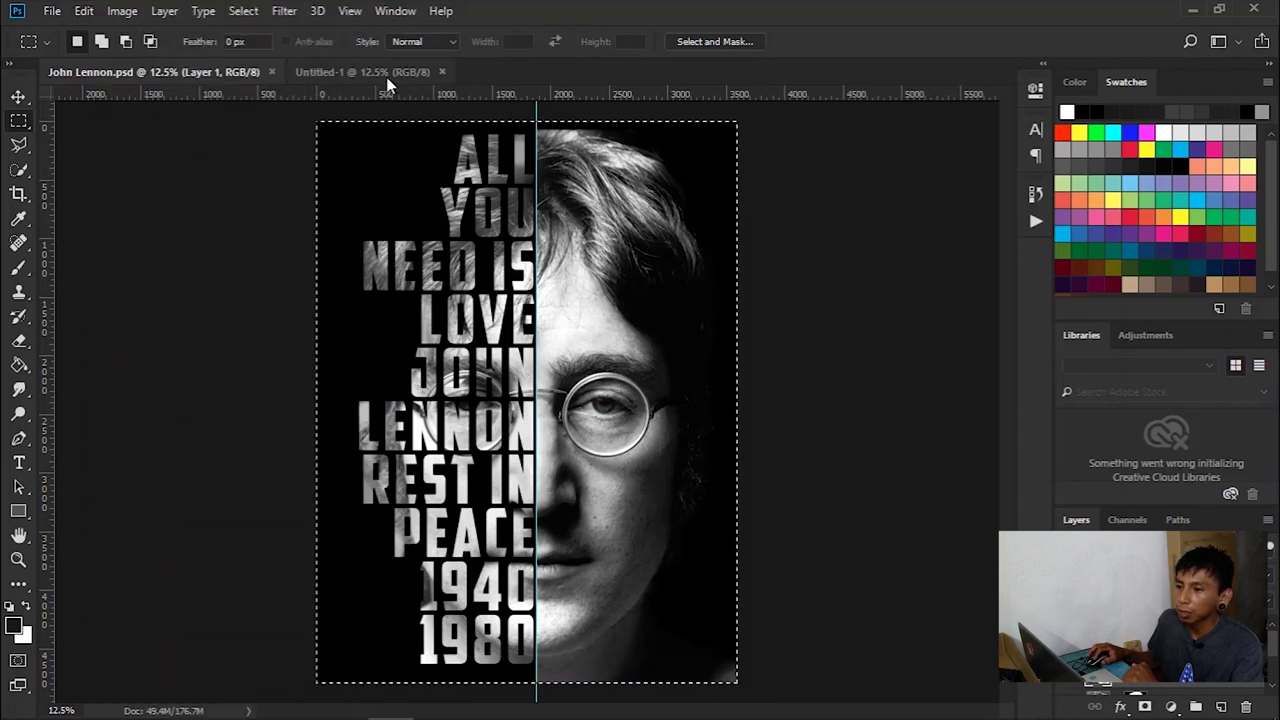
- Paste the poster into Untitled-1 and shift it slightly left
{"action": "left_click", "coordinate": [390, 76]}
{"action": "left_click", "coordinate": [84, 11]}
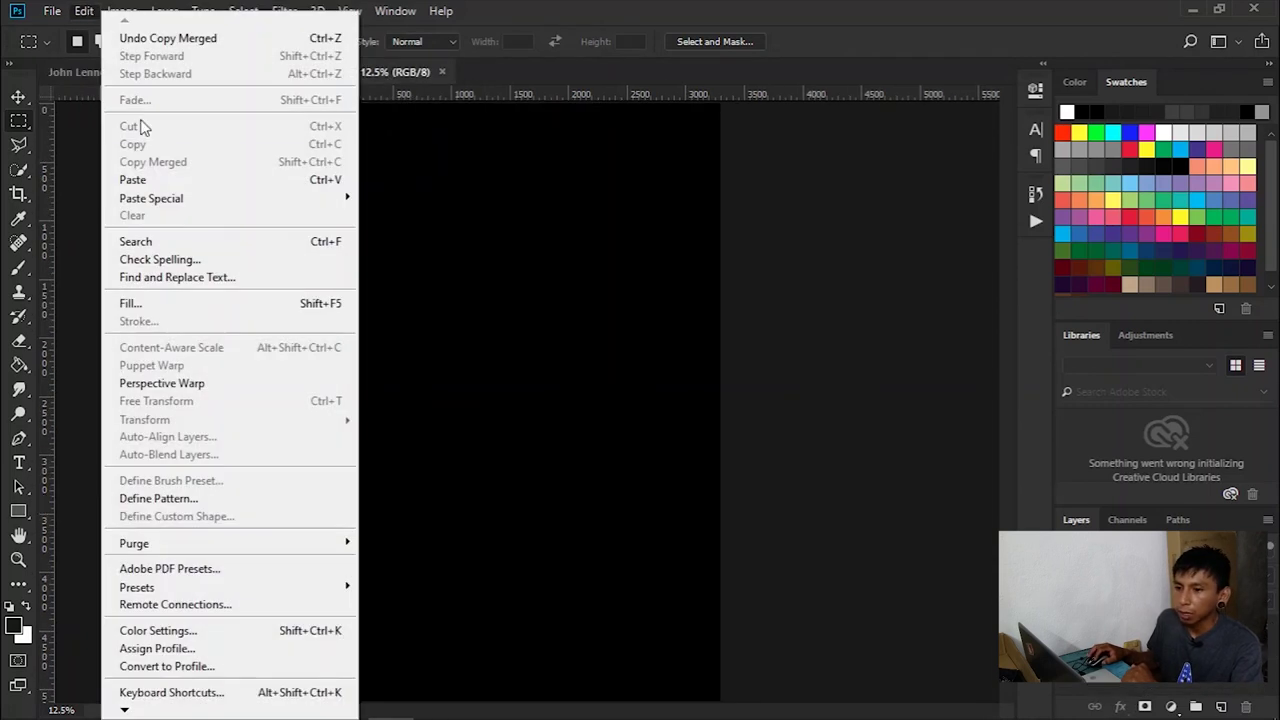
{"action": "left_click", "coordinate": [170, 178]}
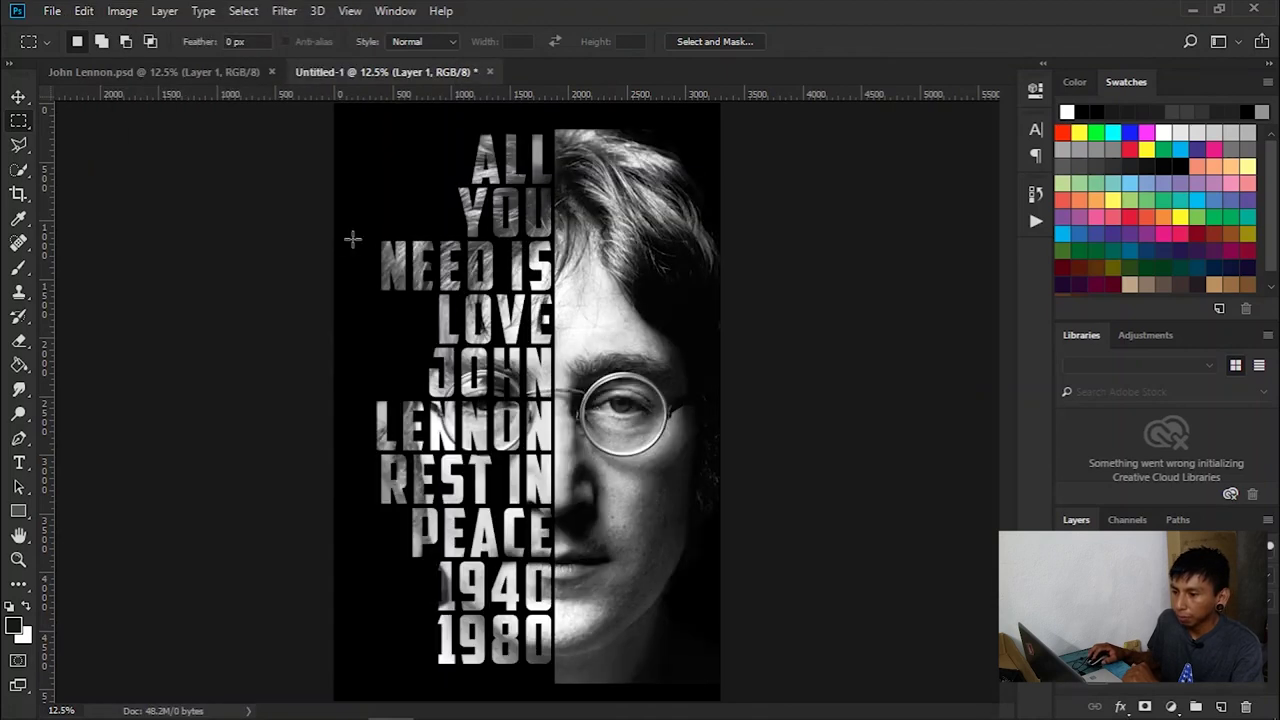
{"action": "left_click", "coordinate": [18, 96]}
{"action": "left_click_drag", "start_coordinate": [576, 320], "coordinate": [543, 321]}
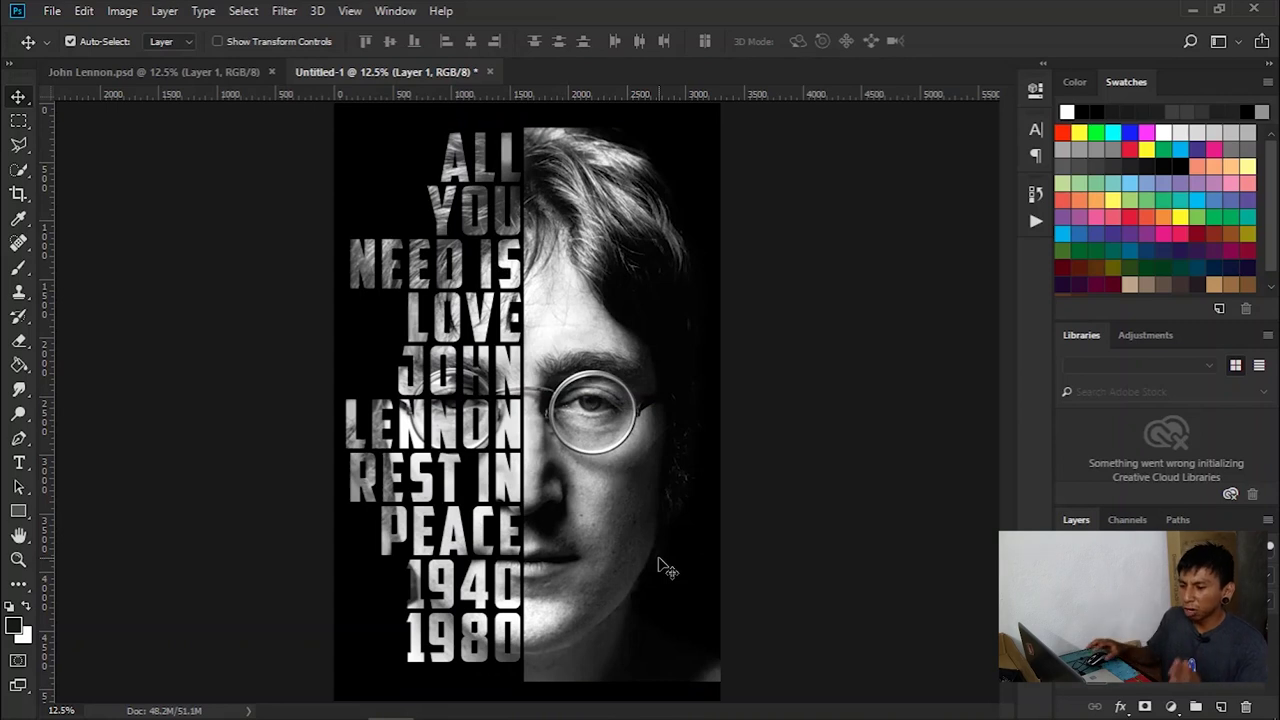
- Free-transform the pasted poster down to about 94.5% and apply the scaling
{"action": "mouse_move", "coordinate": [714, 690]}
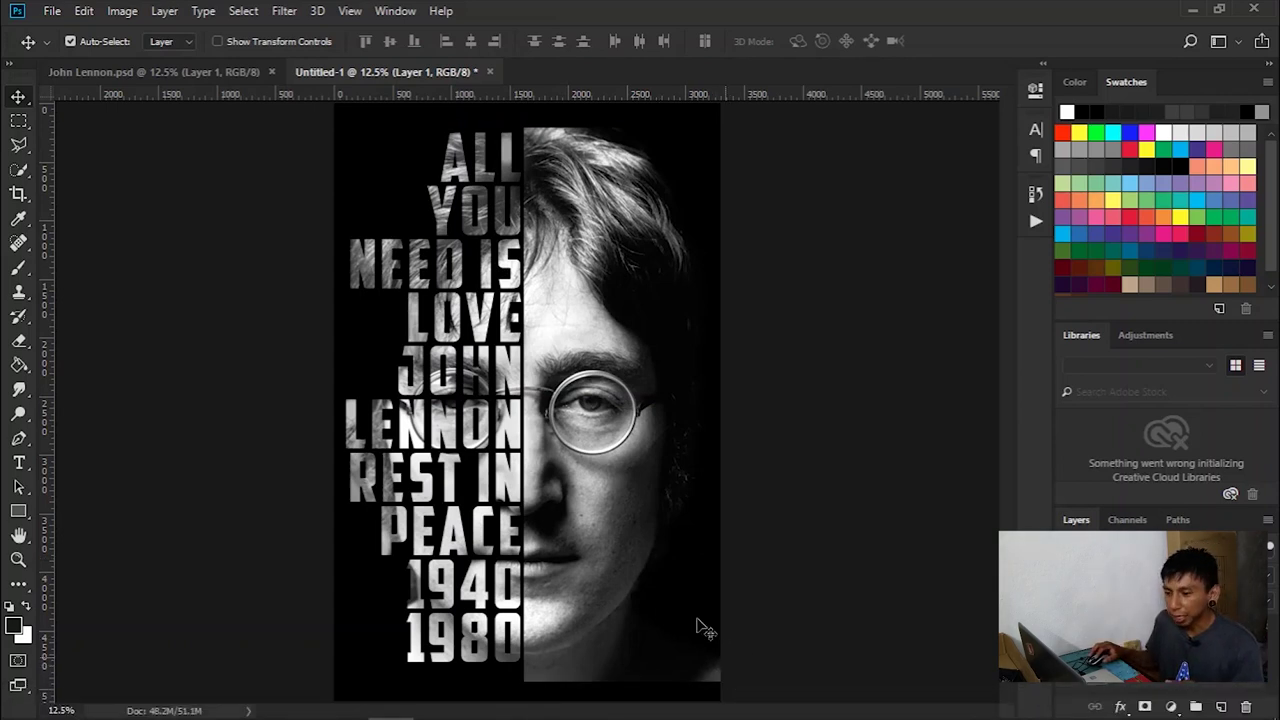
{"action": "left_click", "coordinate": [52, 12]}
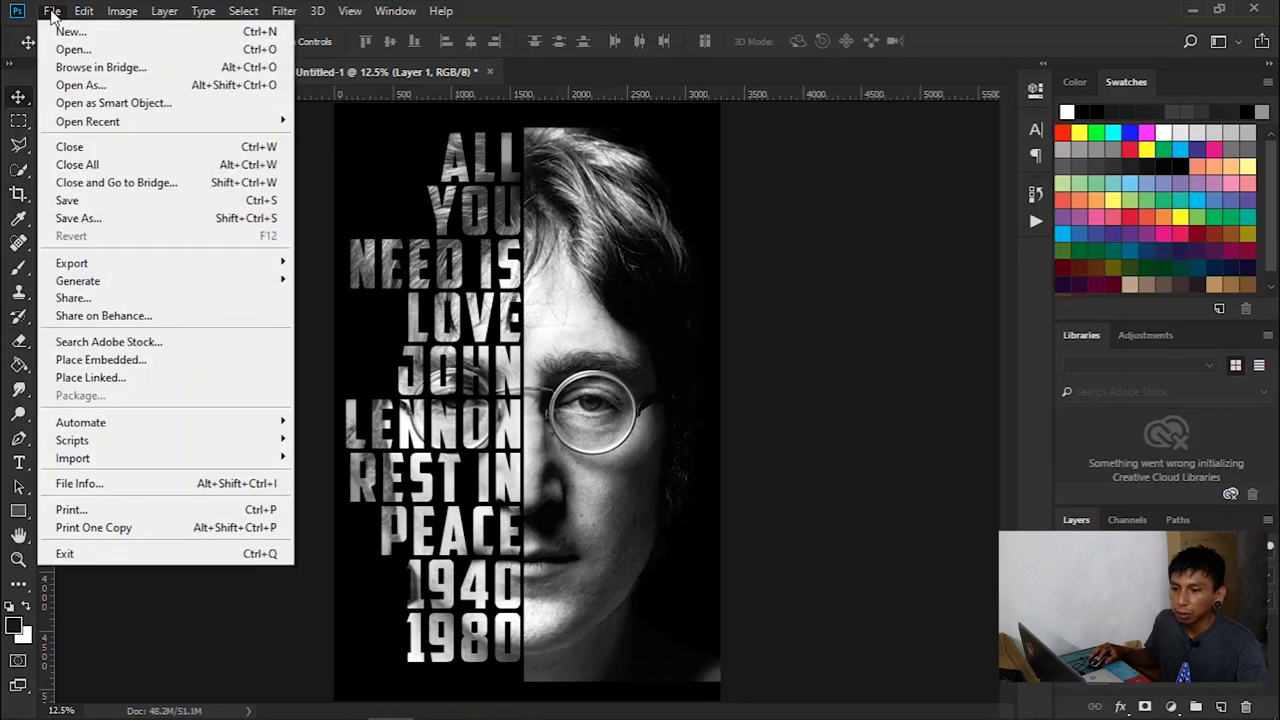
{"action": "mouse_move", "coordinate": [84, 11]}
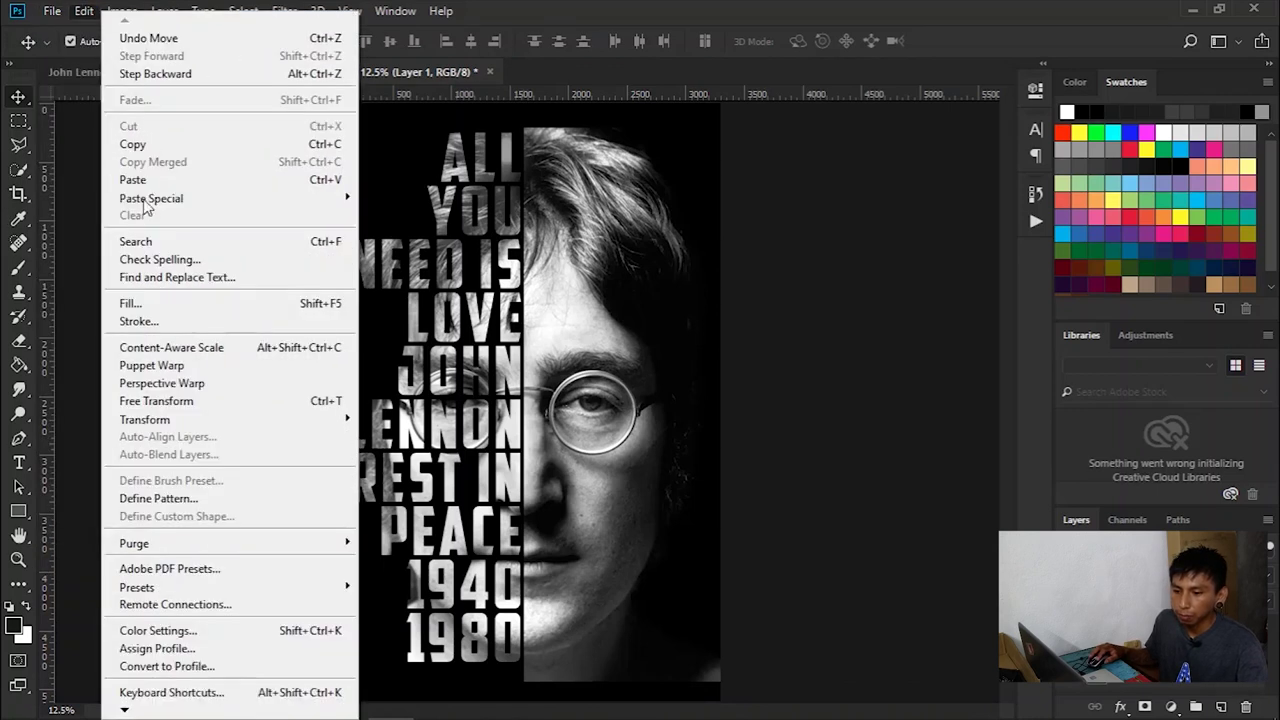
{"action": "left_click", "coordinate": [156, 401]}
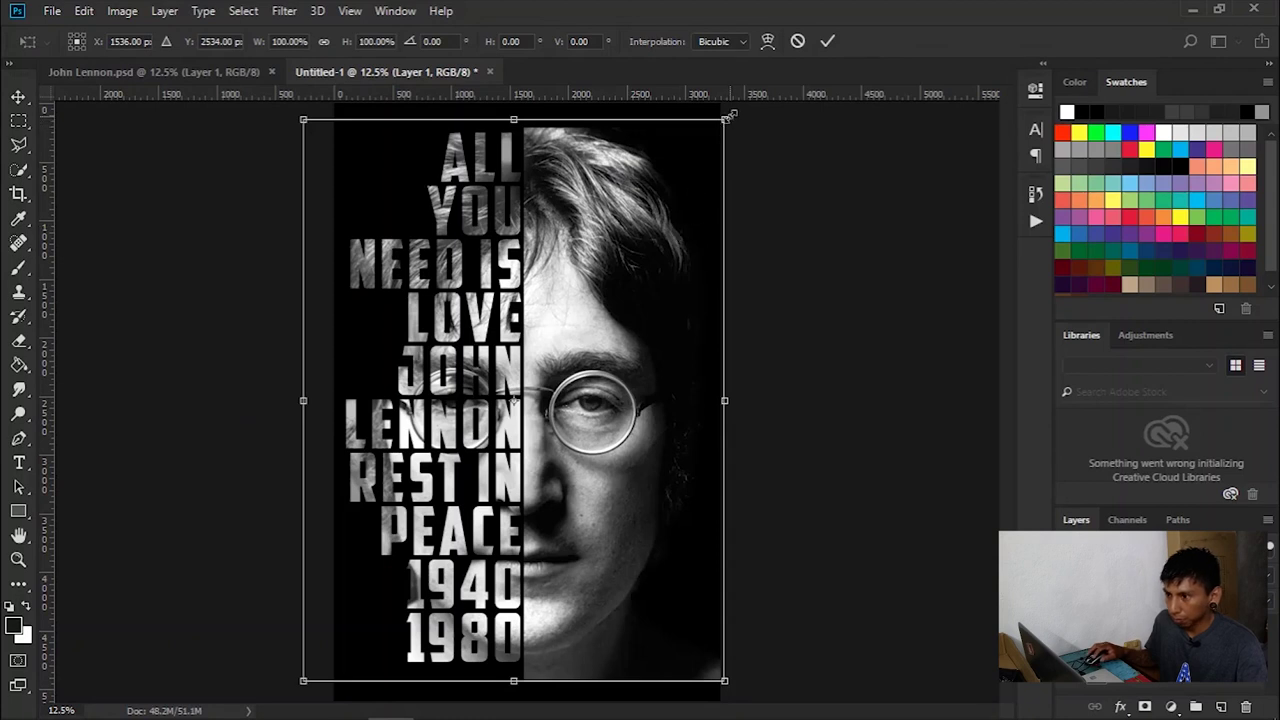
{"action": "left_click_drag", "start_coordinate": [728, 117], "coordinate": [717, 131]}
{"action": "left_click", "coordinate": [24, 97]}
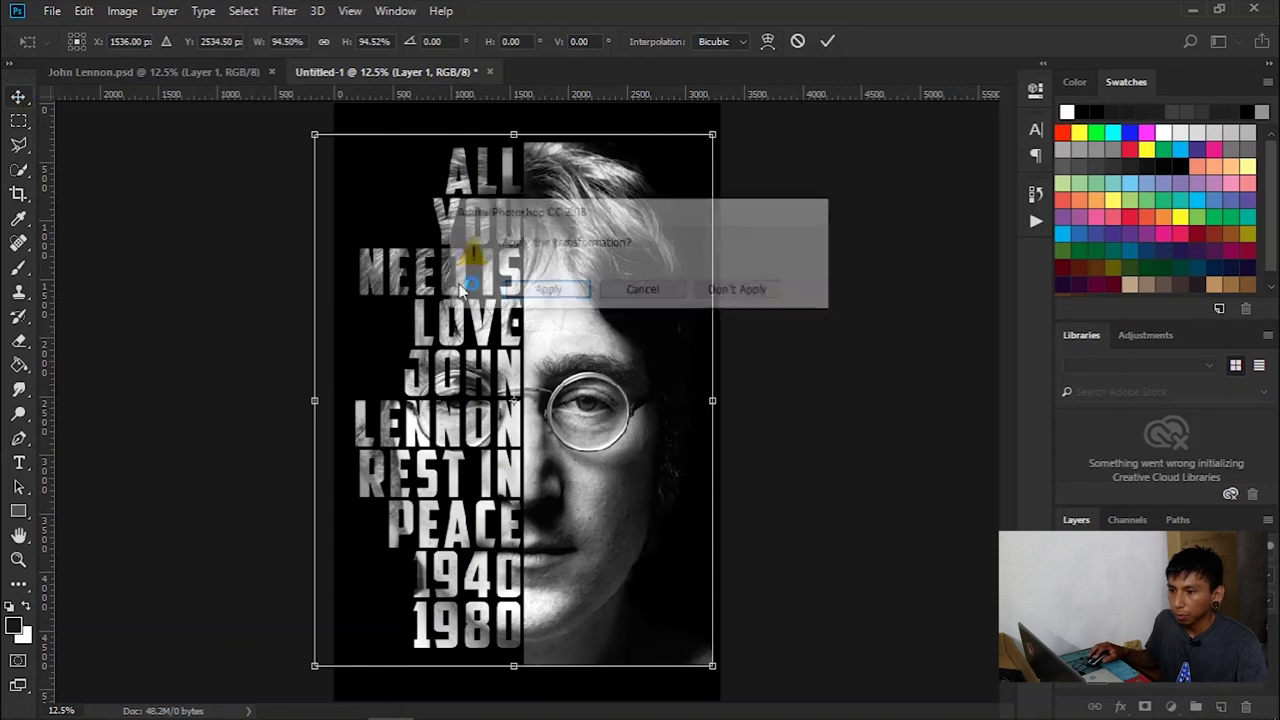
{"action": "left_click", "coordinate": [547, 292]}
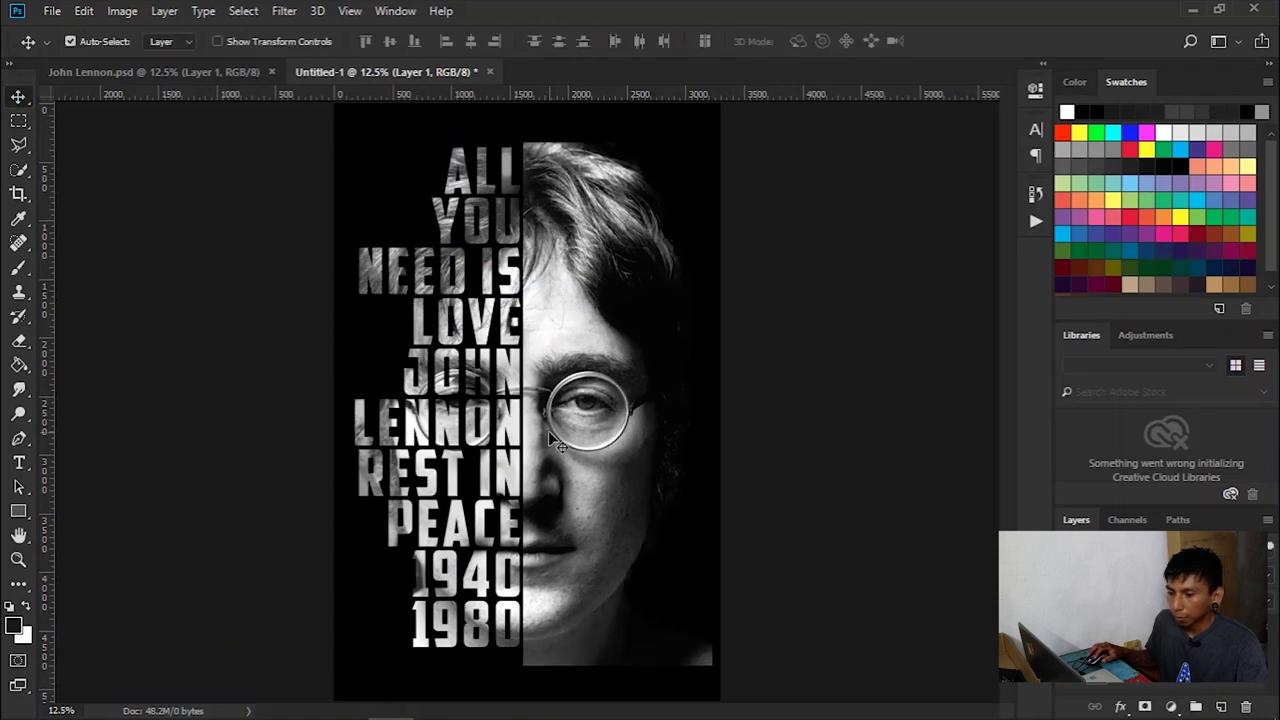
- Flatten Layer 1 and the black page into a single Background layer
{"action": "left_click", "coordinate": [208, 326]}
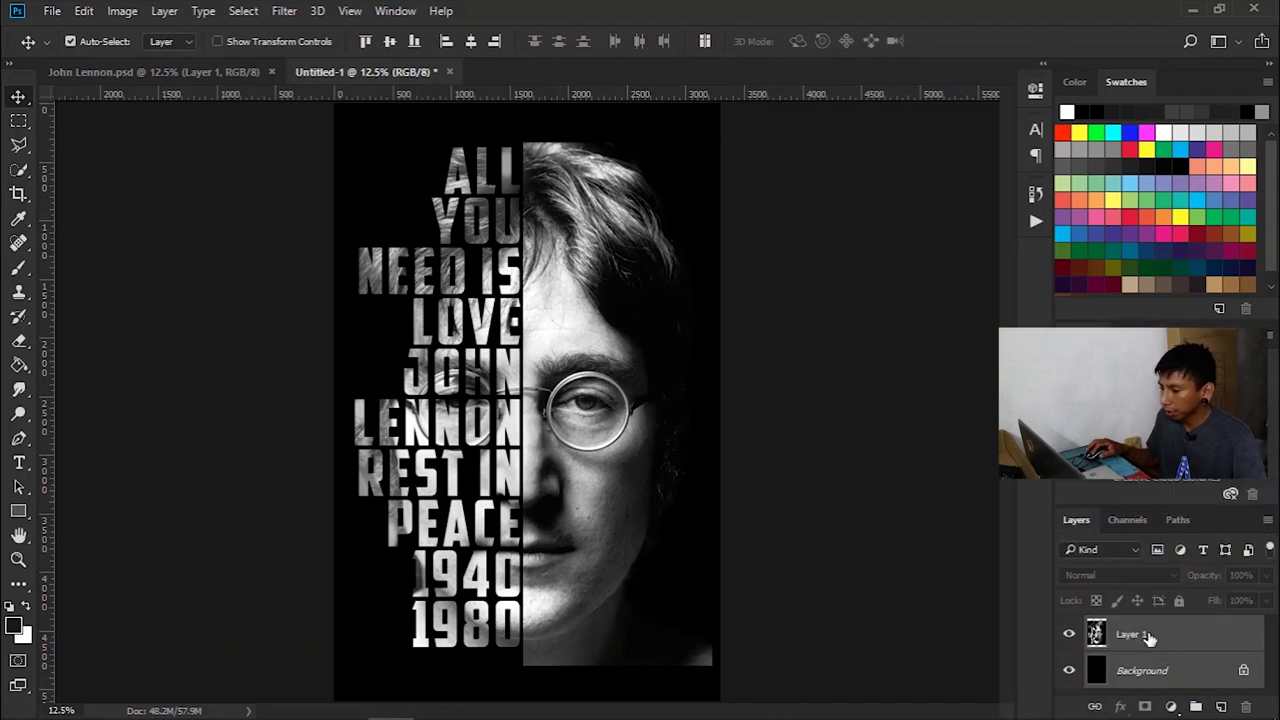
{"action": "right_click", "coordinate": [1150, 638]}
{"action": "left_click", "coordinate": [948, 625]}
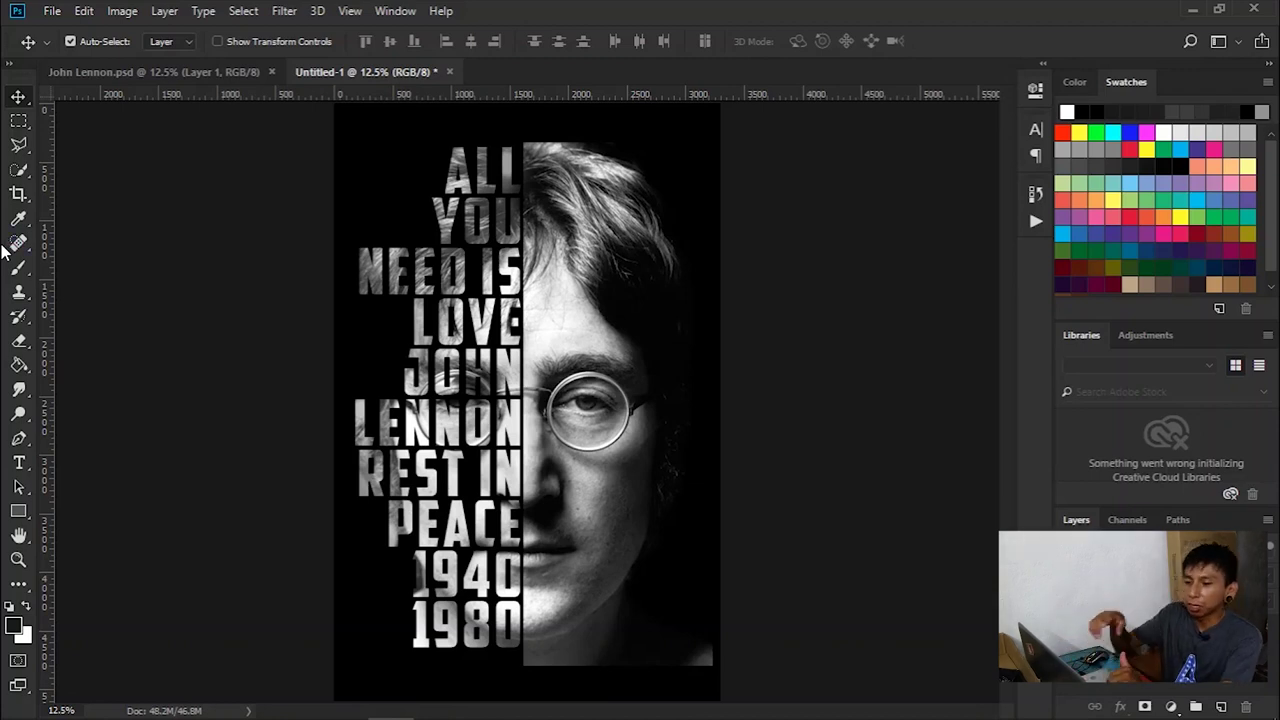
- Invert the flattened poster's tones so the black page becomes white
{"action": "left_click", "coordinate": [120, 10]}
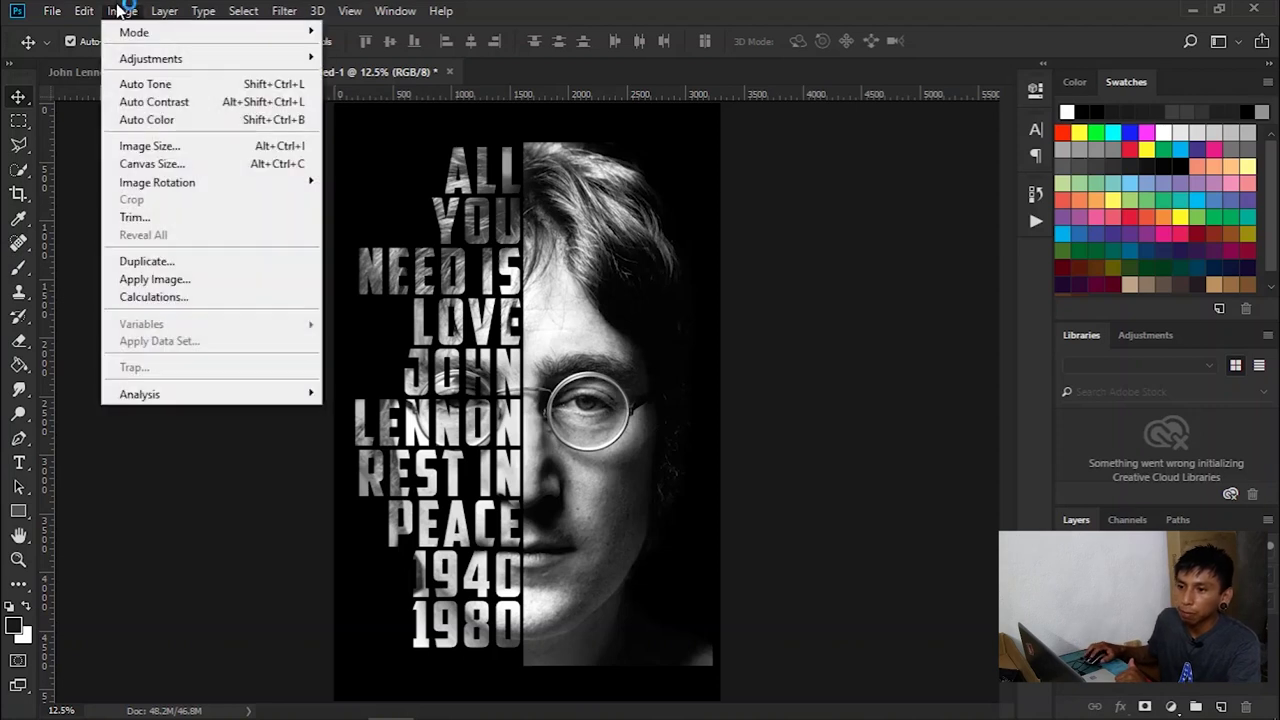
{"action": "mouse_move", "coordinate": [266, 60]}
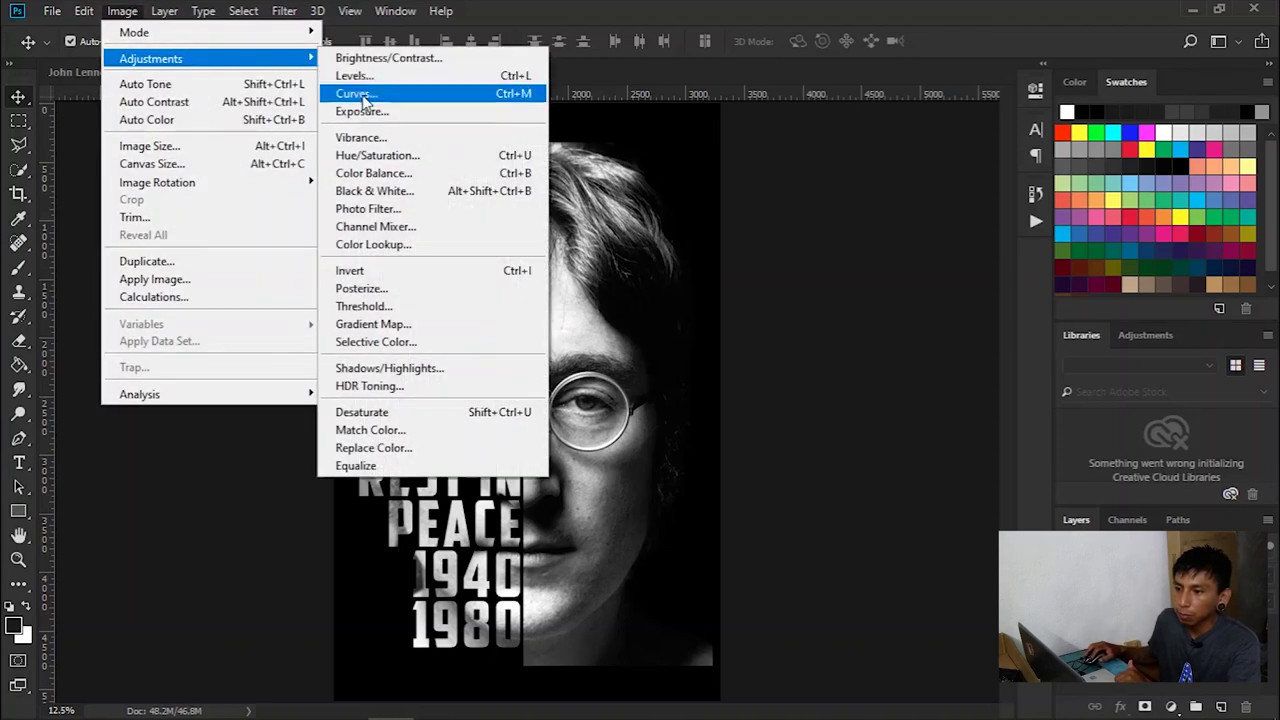
{"action": "left_click", "coordinate": [414, 271]}
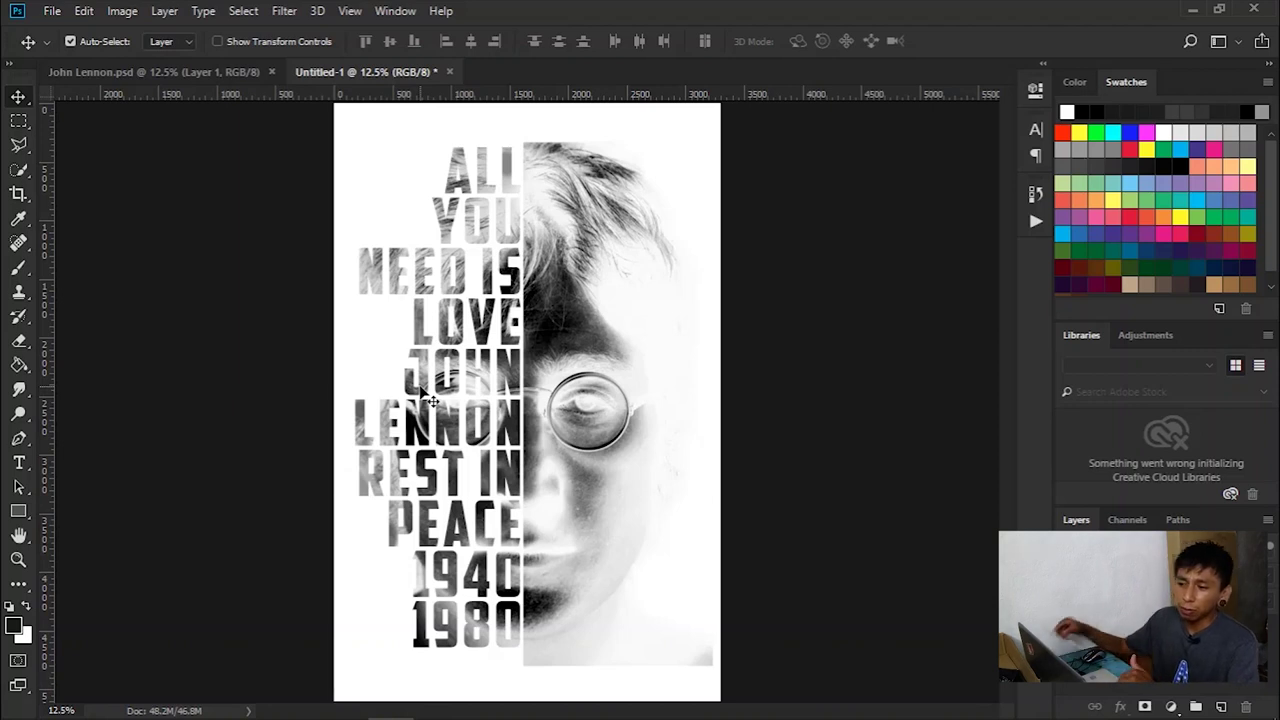
- Convert the poster to Grayscale, discarding its colour information
{"action": "left_click", "coordinate": [118, 11]}
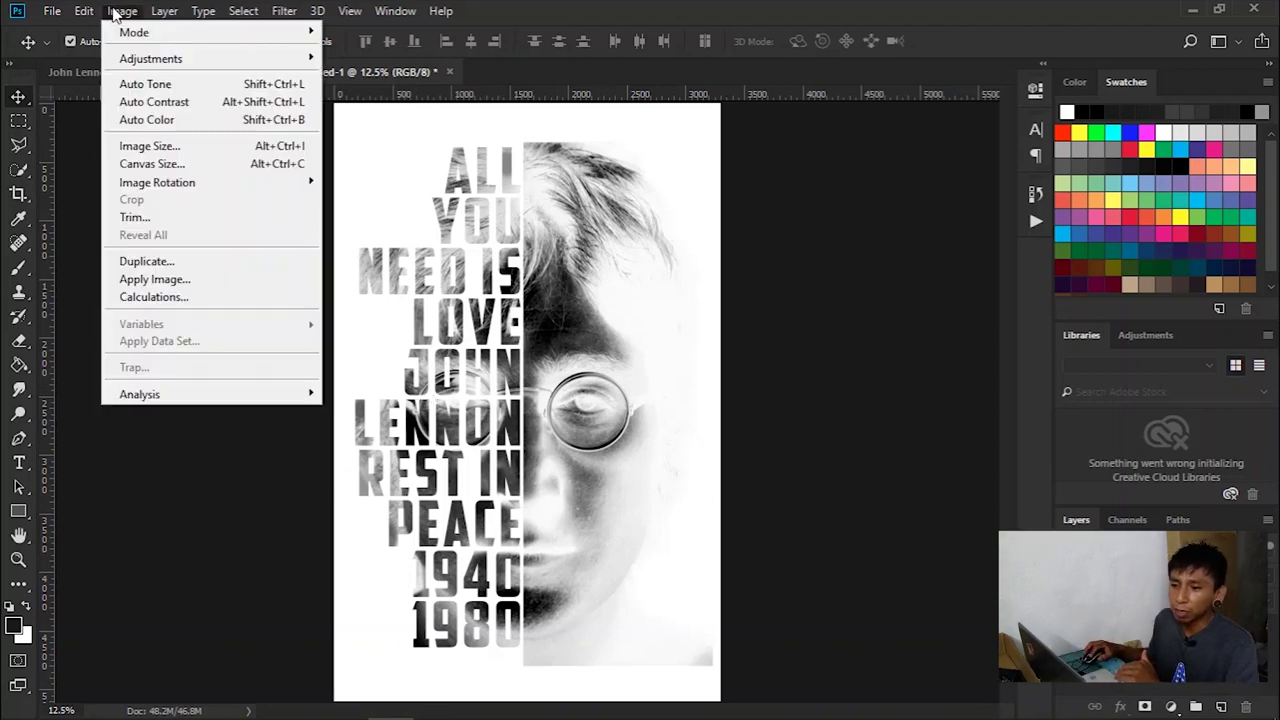
{"action": "mouse_move", "coordinate": [205, 35]}
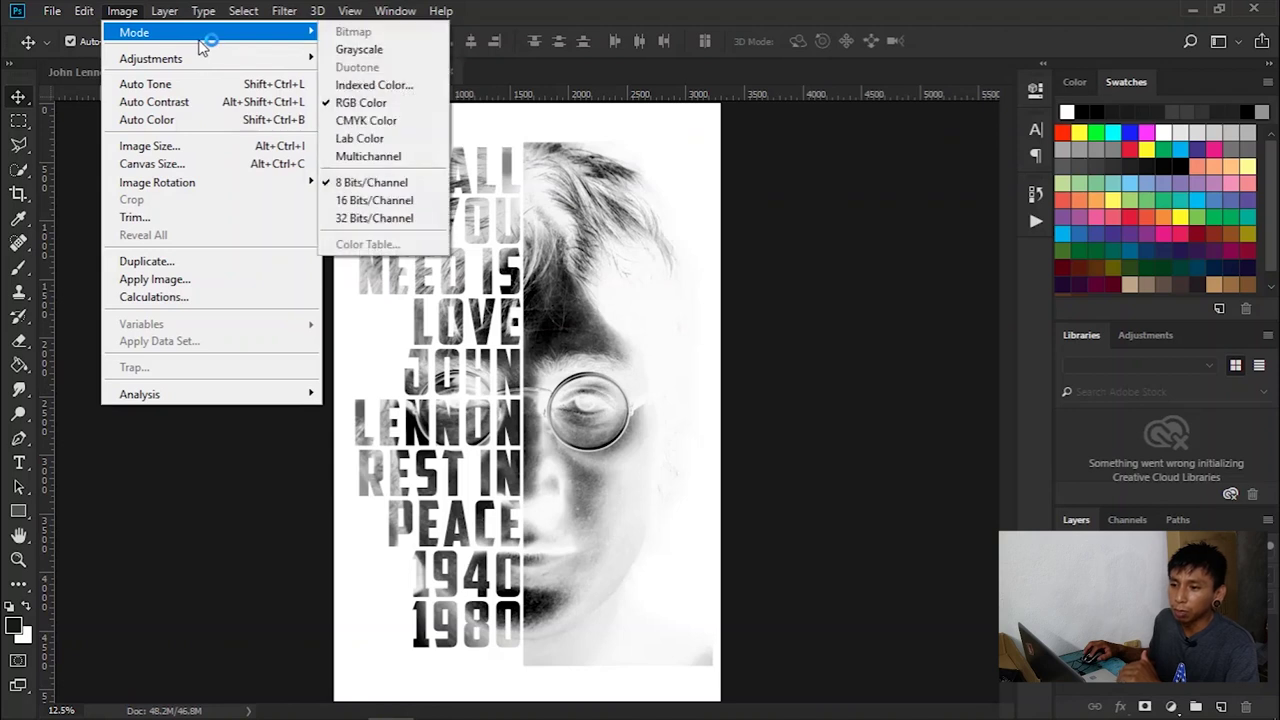
{"action": "left_click", "coordinate": [428, 57]}
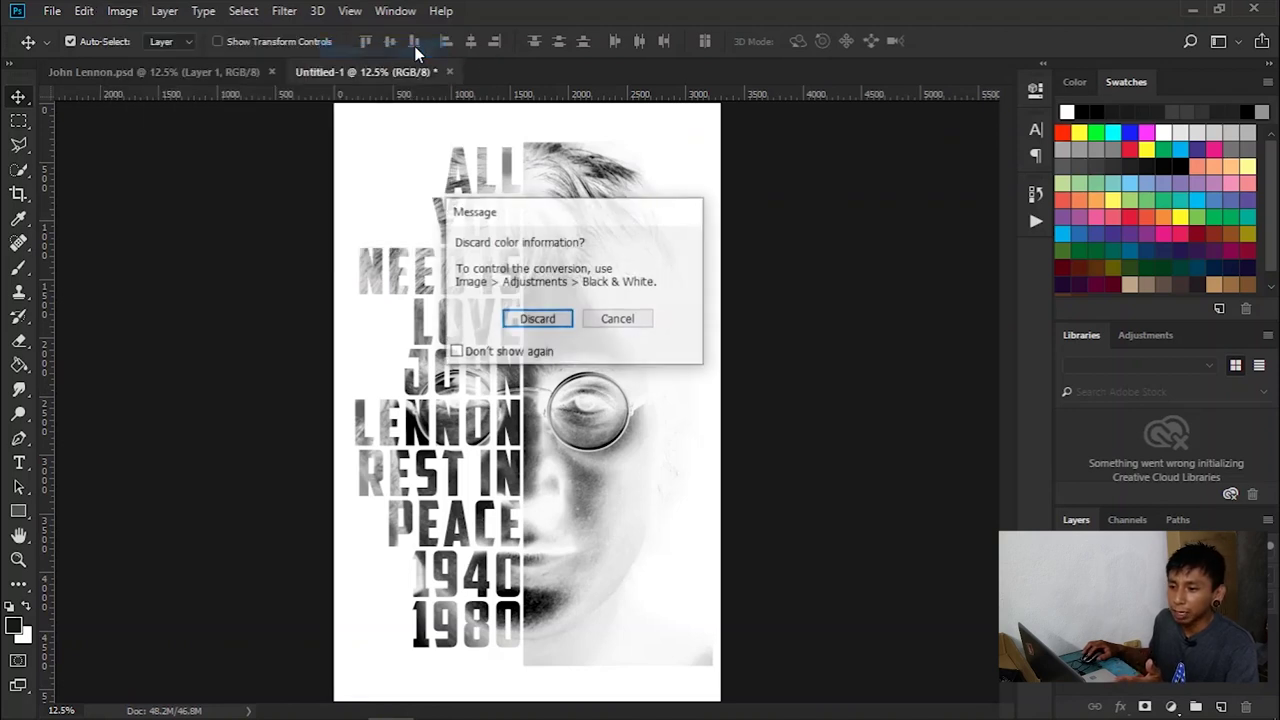
{"action": "left_click", "coordinate": [540, 322]}
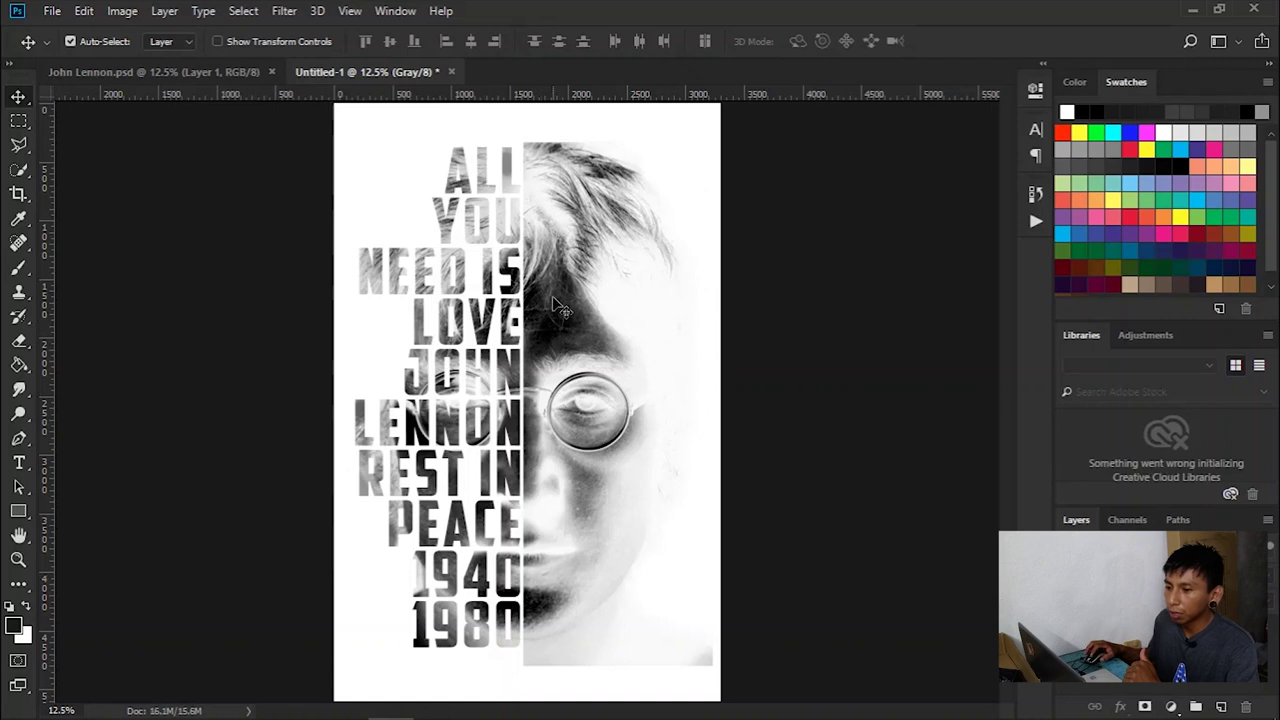
- Choose Bitmap mode at 300 px/in with Halftone Screen: 45 lpi, 45°, Ellipse
{"action": "left_click", "coordinate": [122, 12]}
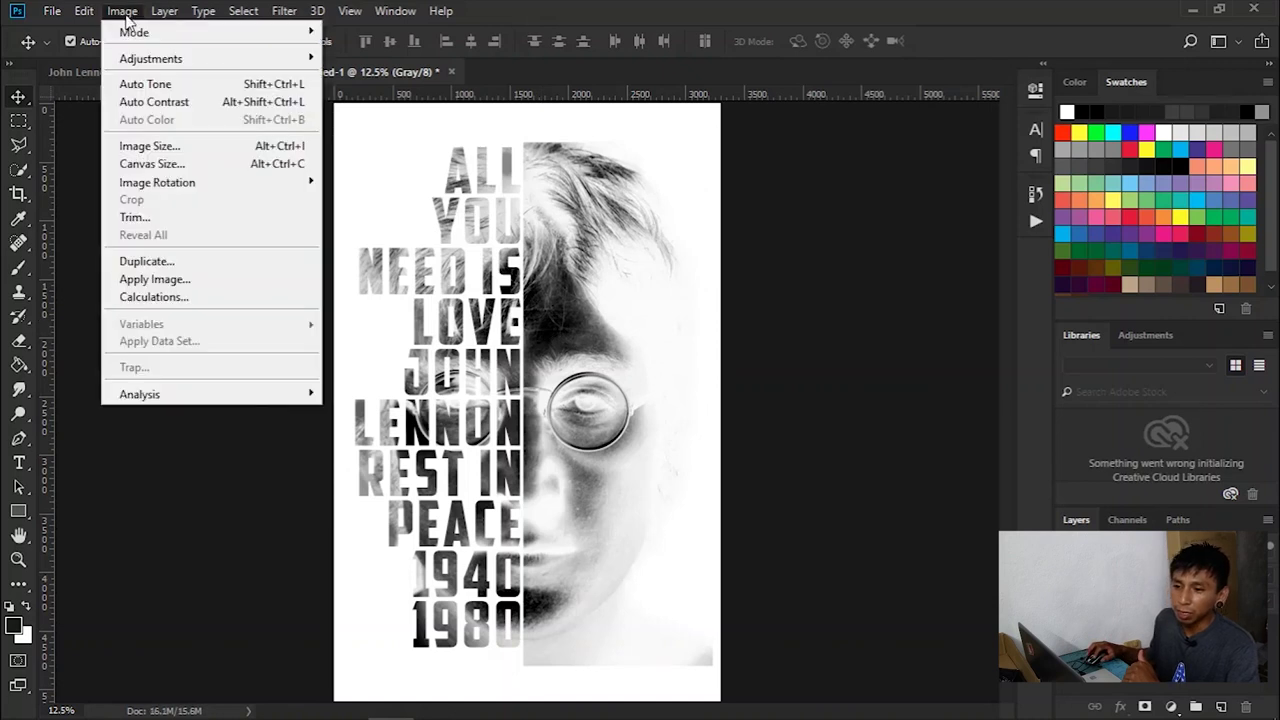
{"action": "mouse_move", "coordinate": [177, 33]}
{"action": "left_click", "coordinate": [350, 32]}
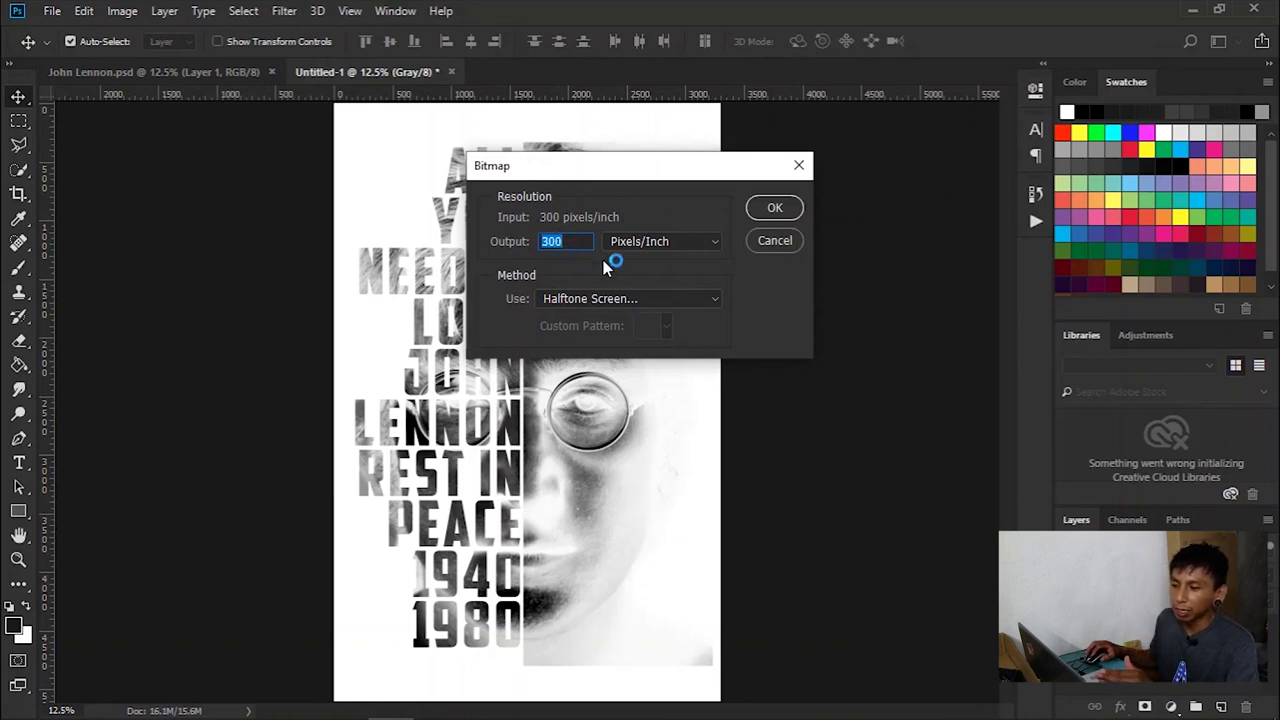
{"action": "left_click", "coordinate": [716, 298]}
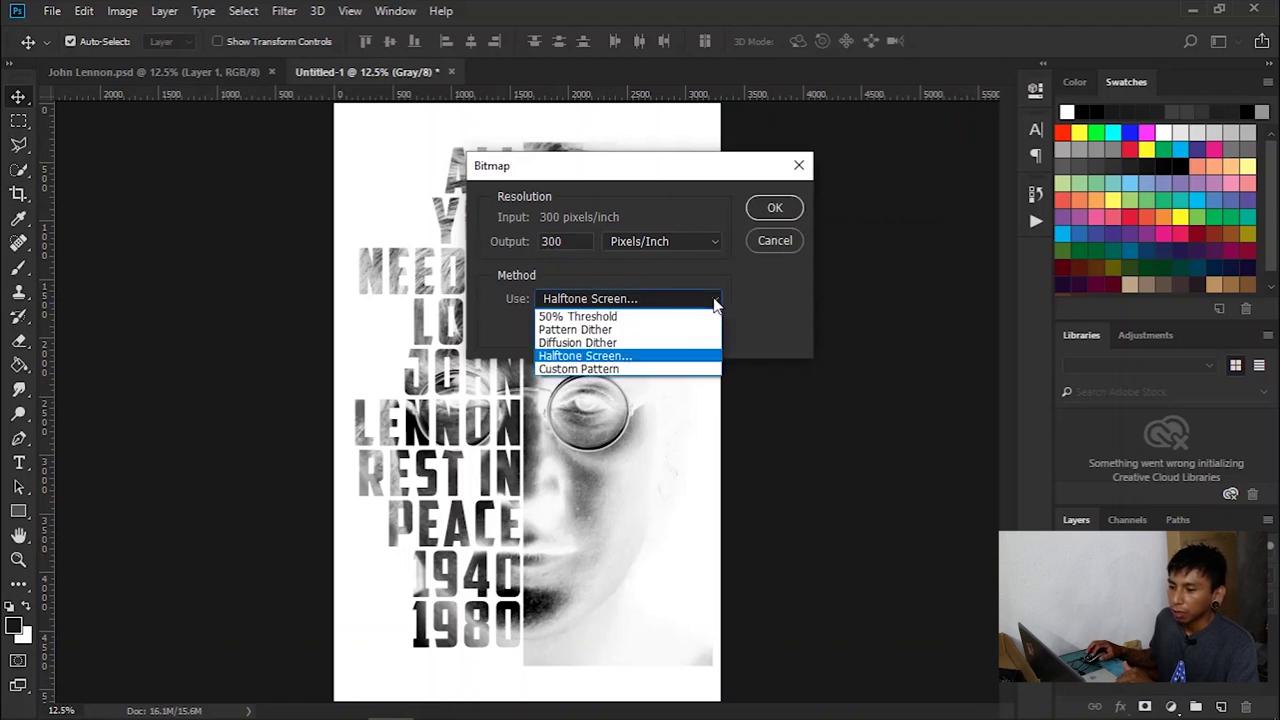
{"action": "left_click", "coordinate": [634, 354]}
{"action": "left_click", "coordinate": [772, 210]}
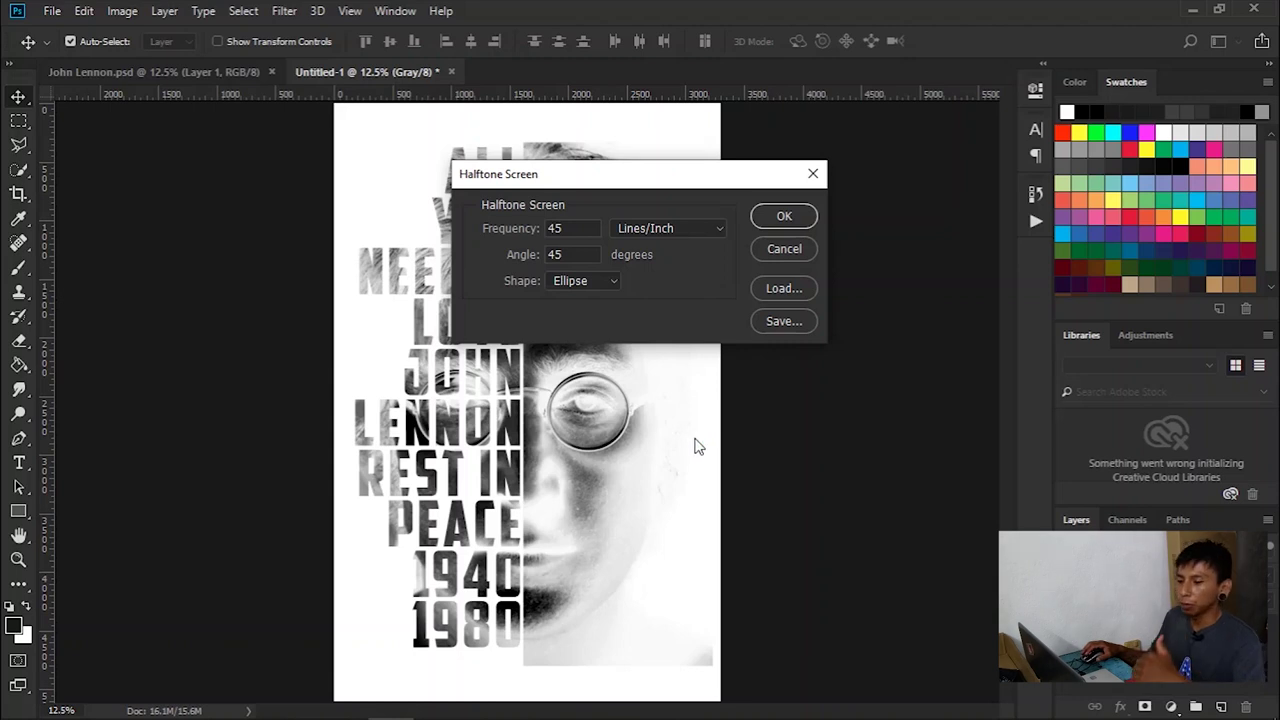
{"action": "mouse_move", "coordinate": [585, 705]}
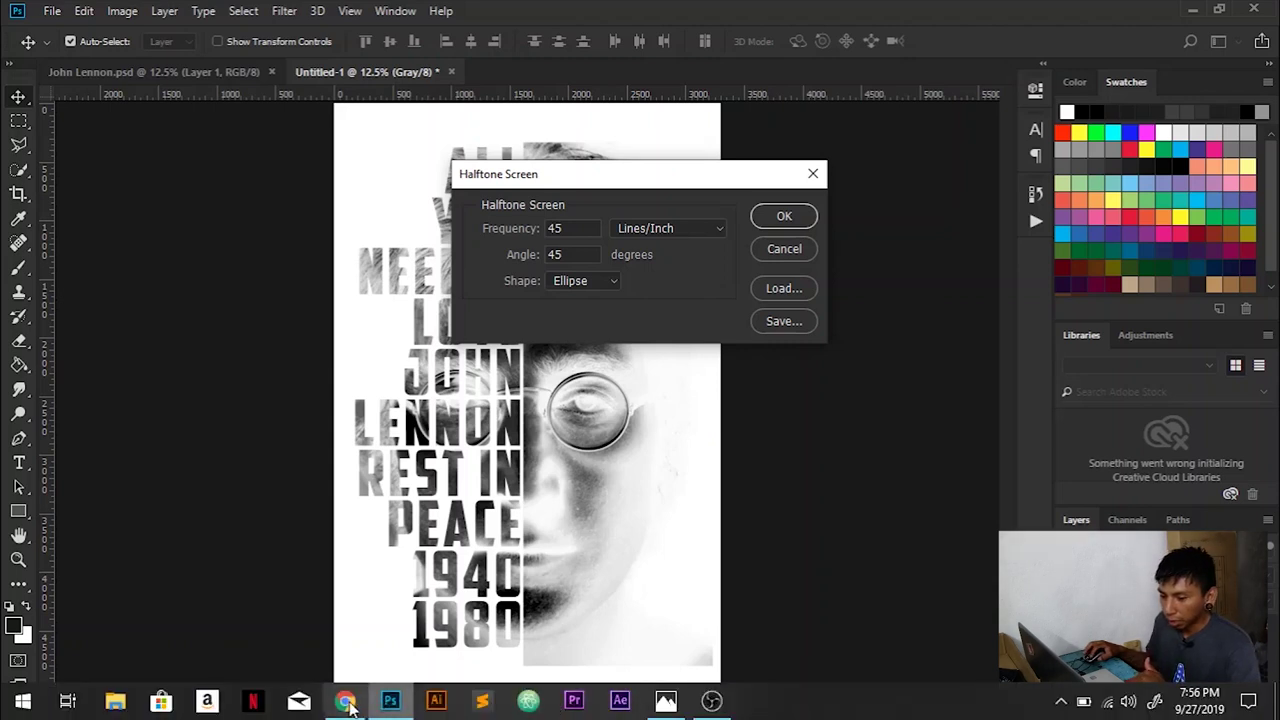
{"action": "left_click", "coordinate": [362, 705]}
- Dismiss the subscribe popup and skim the halftone mesh-count article
{"action": "left_click", "coordinate": [866, 205]}
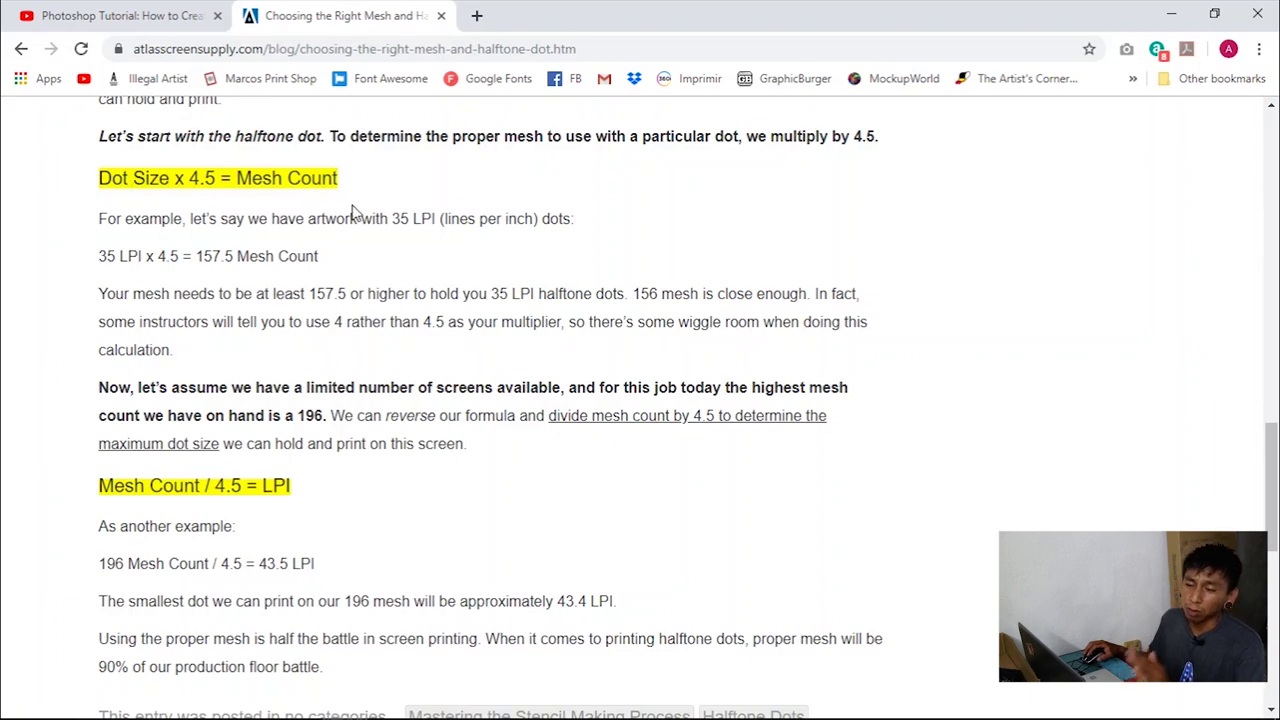
{"action": "scroll", "coordinate": [594, 437], "scroll_direction": "down", "scroll_amount": 2}
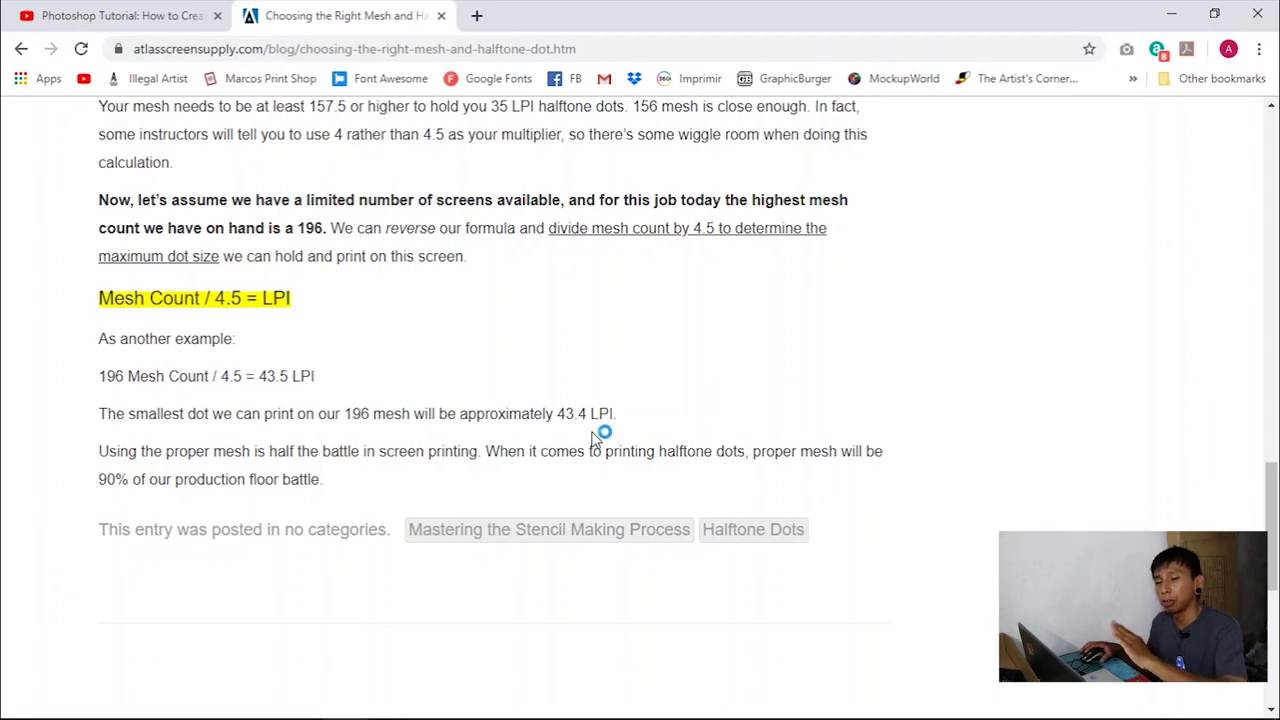
{"action": "scroll", "coordinate": [598, 436], "scroll_direction": "up", "scroll_amount": 2}
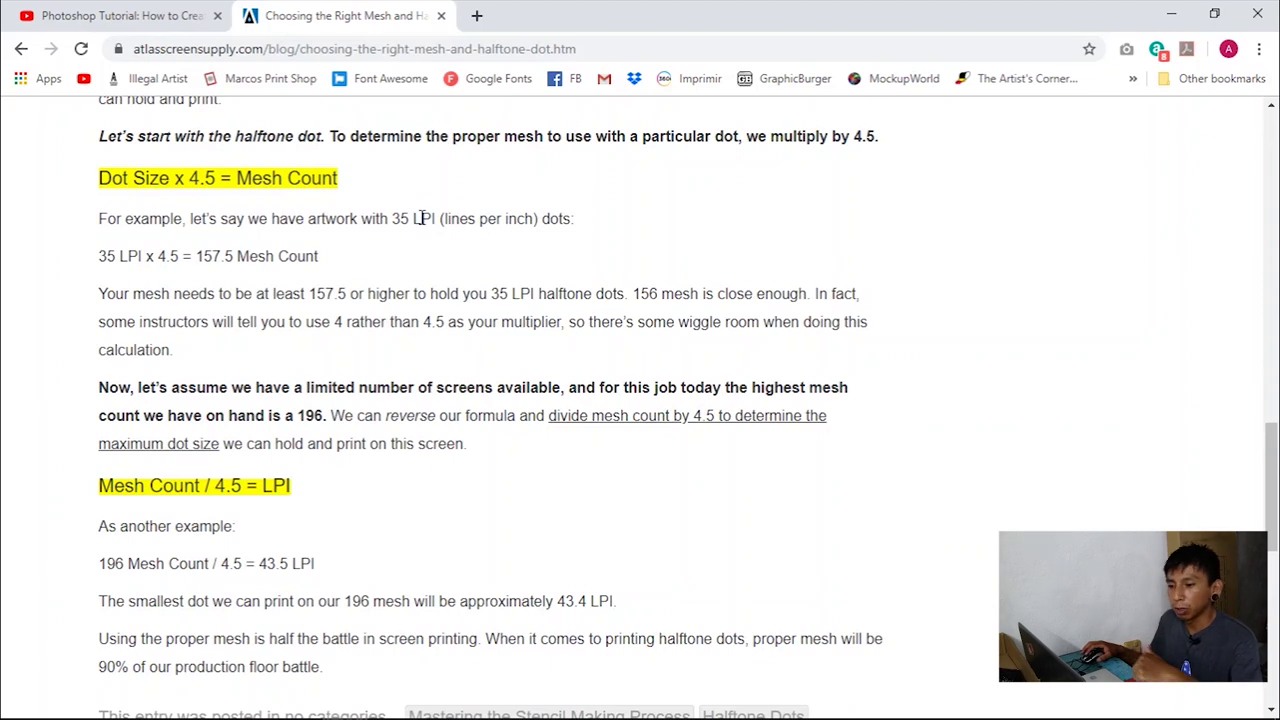
{"action": "mouse_move", "coordinate": [360, 712]}
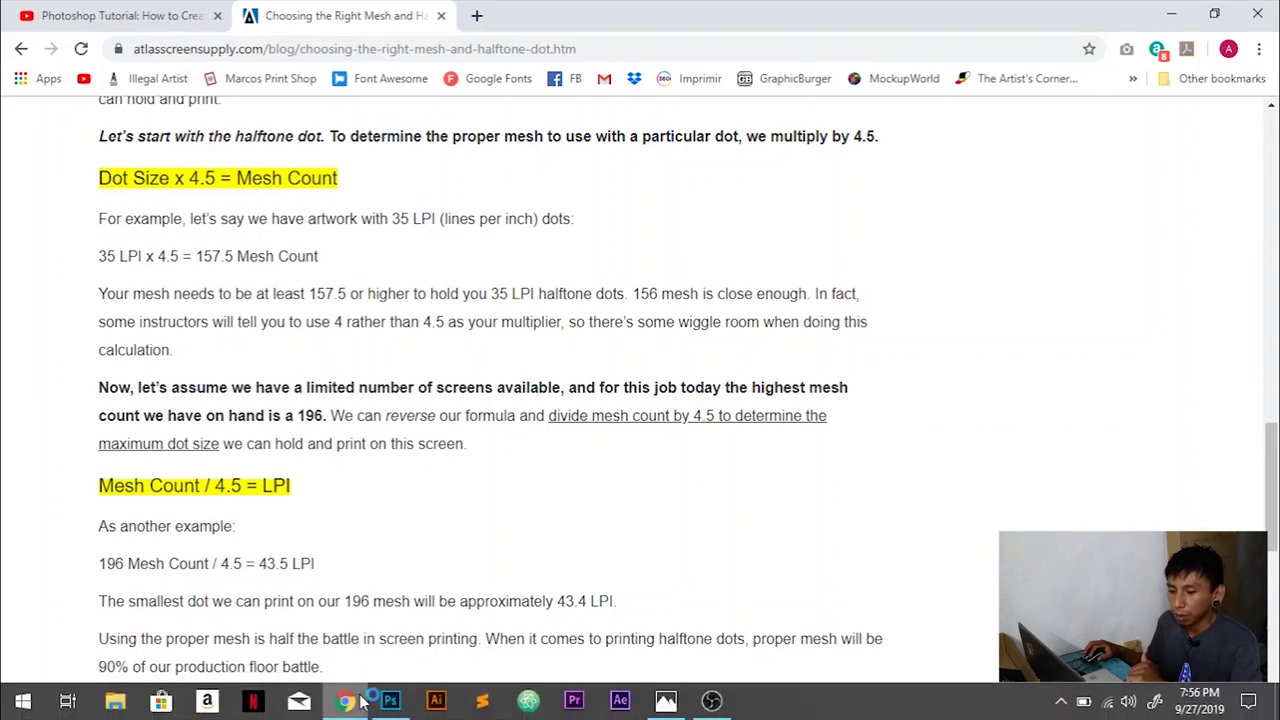
{"action": "left_click", "coordinate": [390, 700]}
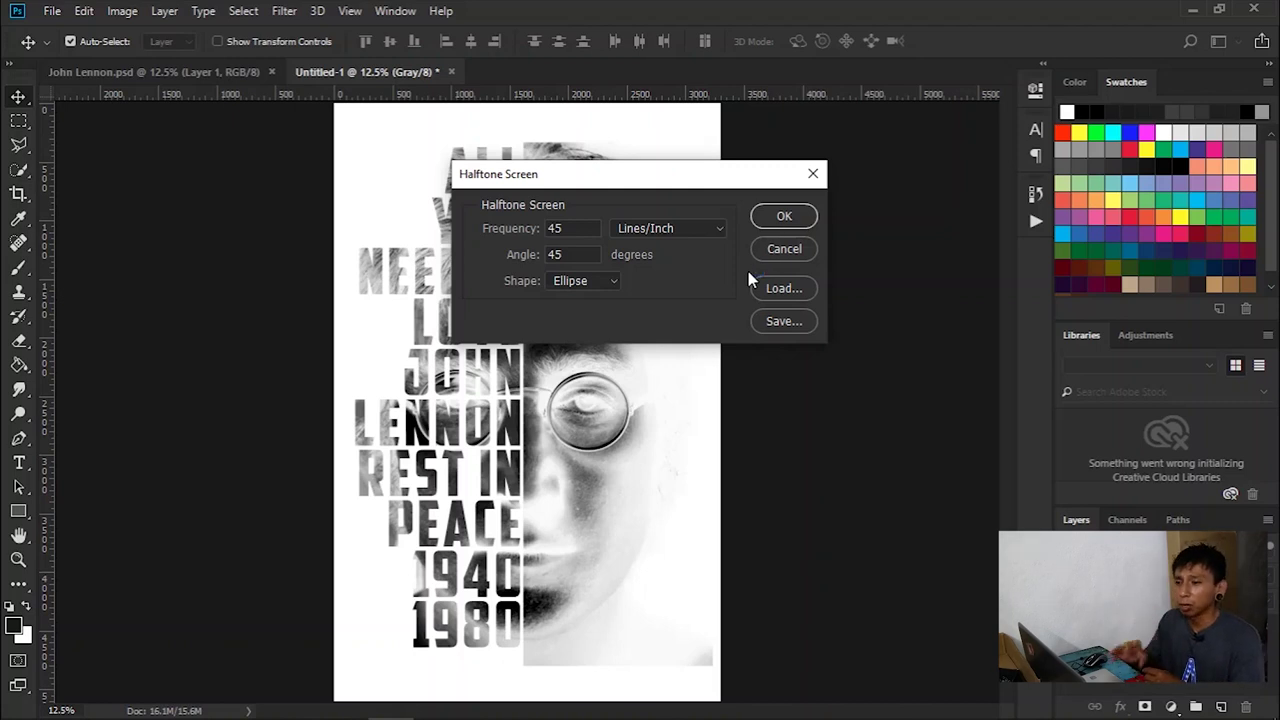
- Keep the Ellipse dot shape and apply the 45 lpi halftone bitmap conversion
{"action": "left_click", "coordinate": [615, 282]}
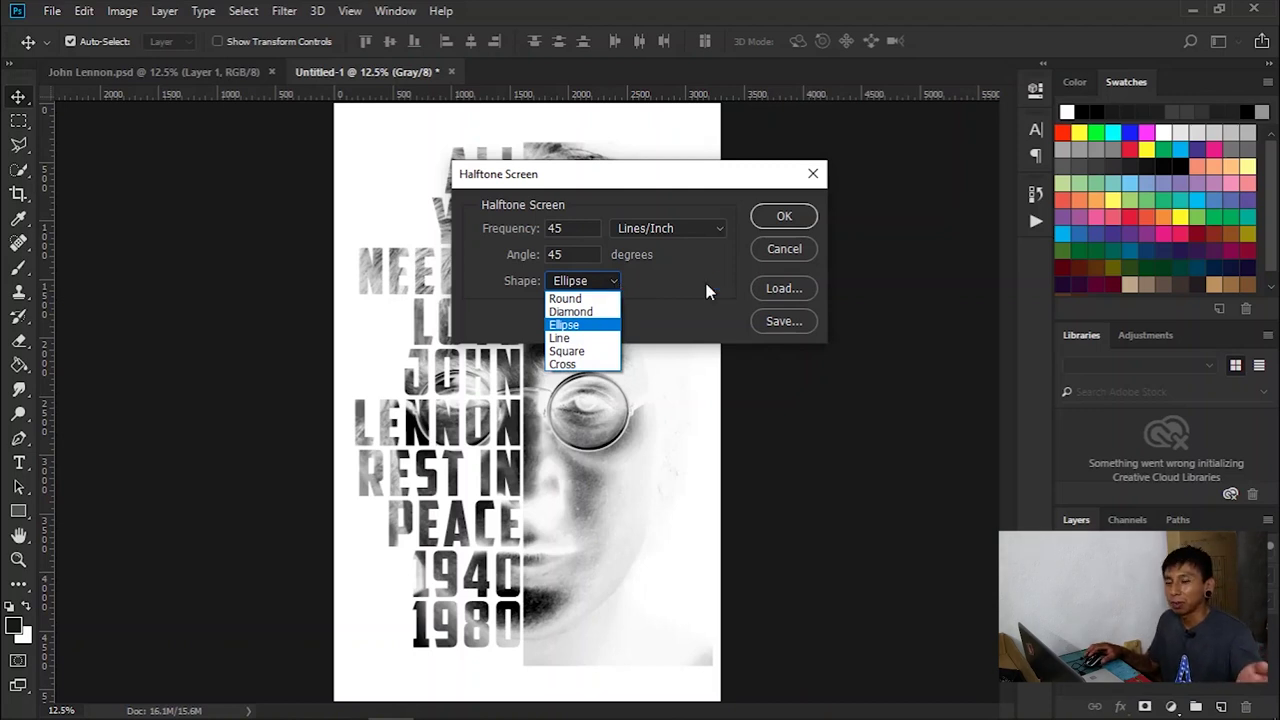
{"action": "left_click", "coordinate": [799, 220]}
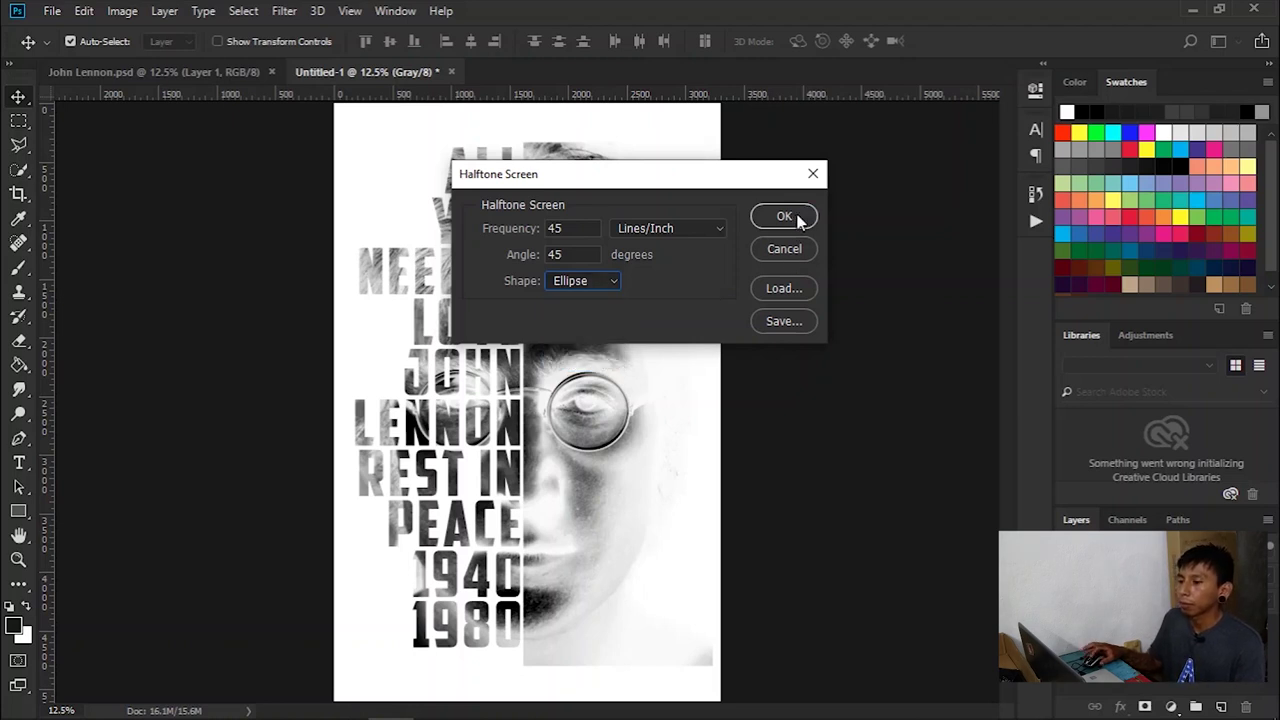
{"action": "left_click", "coordinate": [799, 220]}
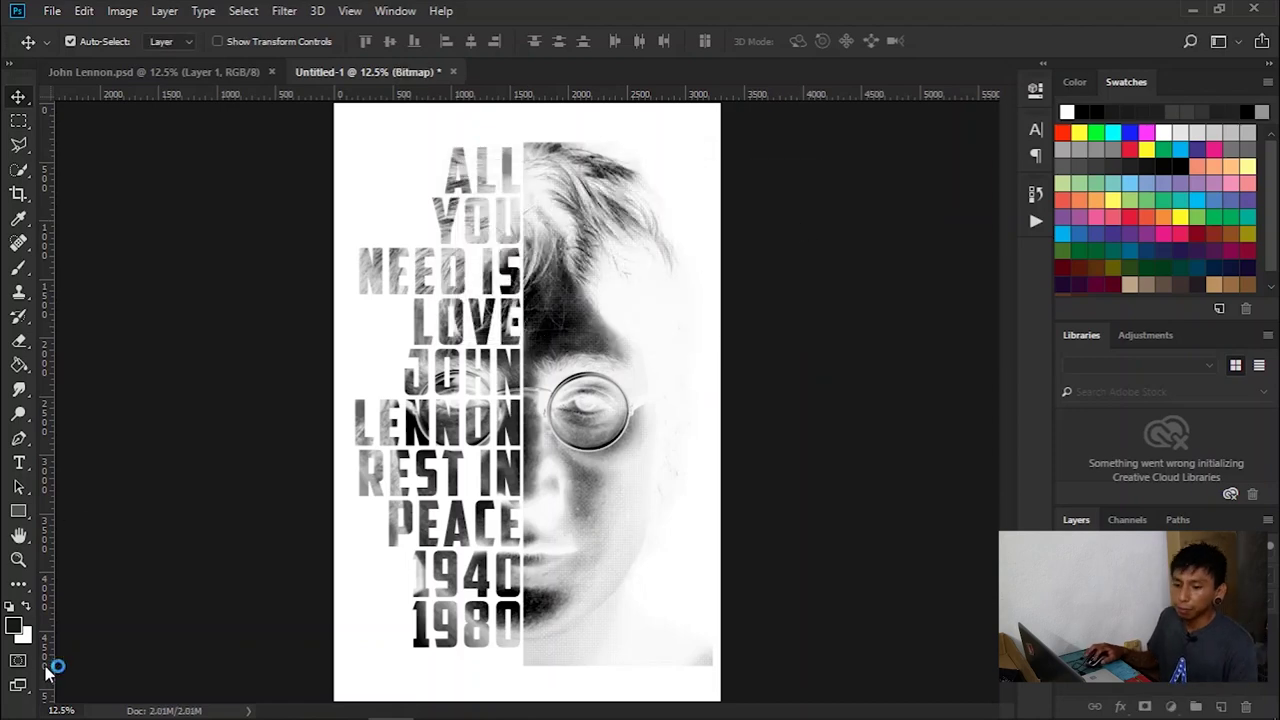
{"action": "left_click", "coordinate": [18, 560]}
{"action": "left_click_drag", "start_coordinate": [569, 331], "coordinate": [789, 286]}
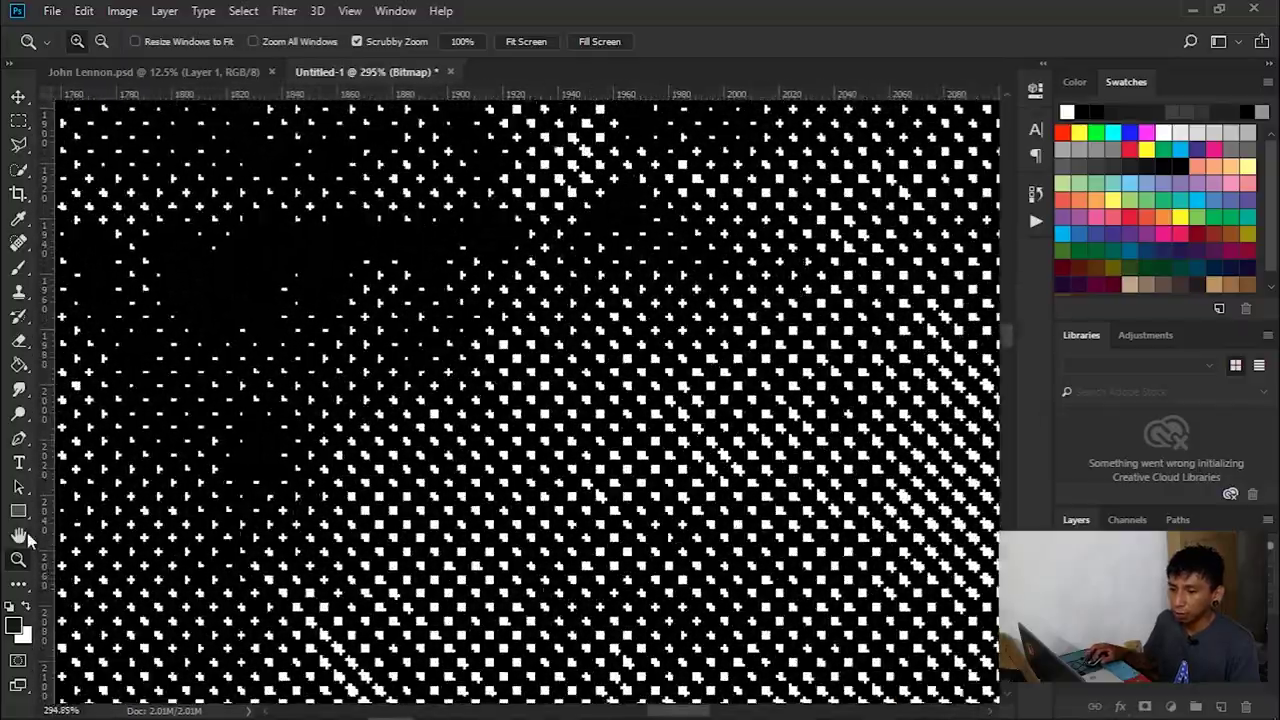
{"action": "left_click_drag", "start_coordinate": [375, 485], "coordinate": [580, 409]}
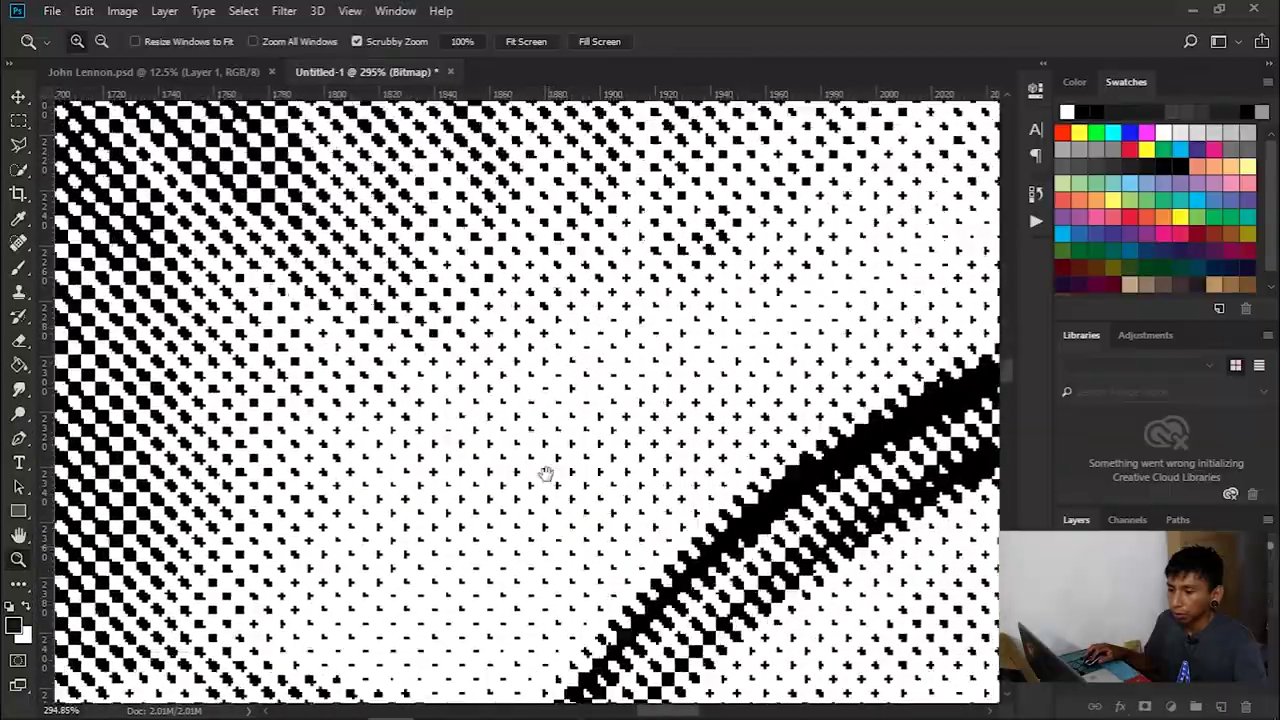
{"action": "left_click_drag", "start_coordinate": [545, 473], "coordinate": [593, 257]}
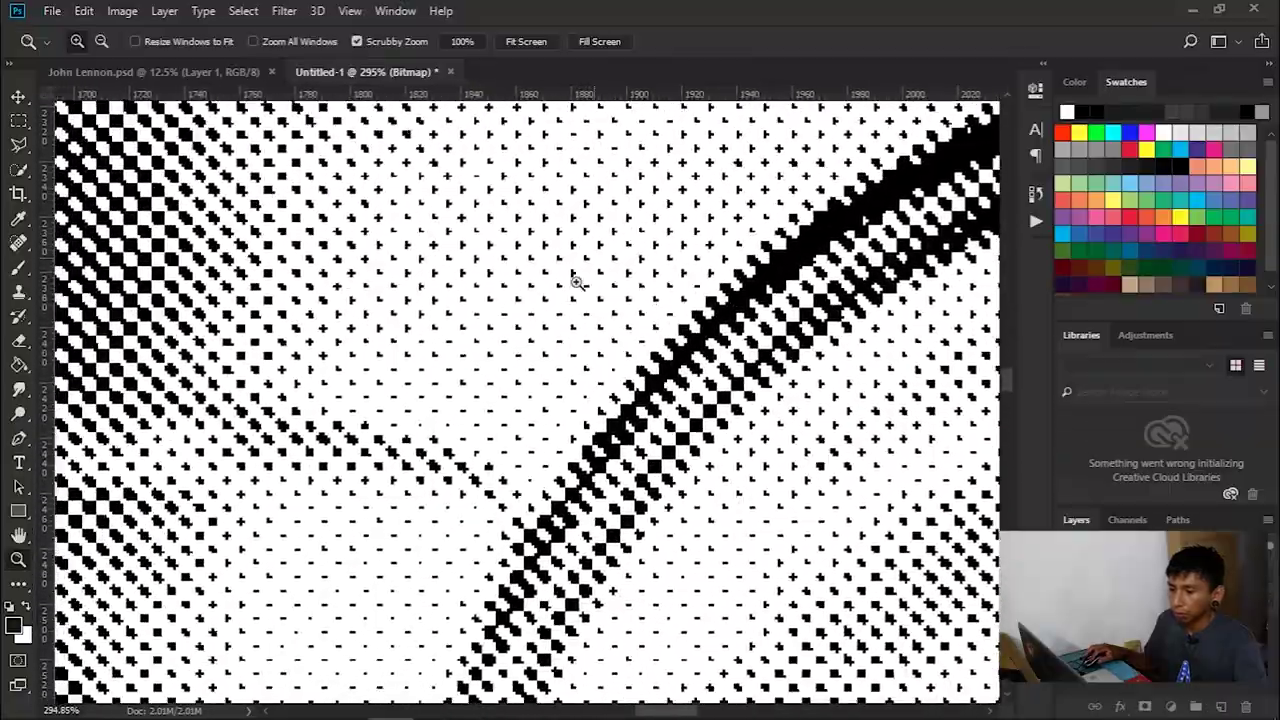
{"action": "left_click", "coordinate": [18, 559]}
{"action": "left_click_drag", "start_coordinate": [713, 470], "coordinate": [451, 500]}
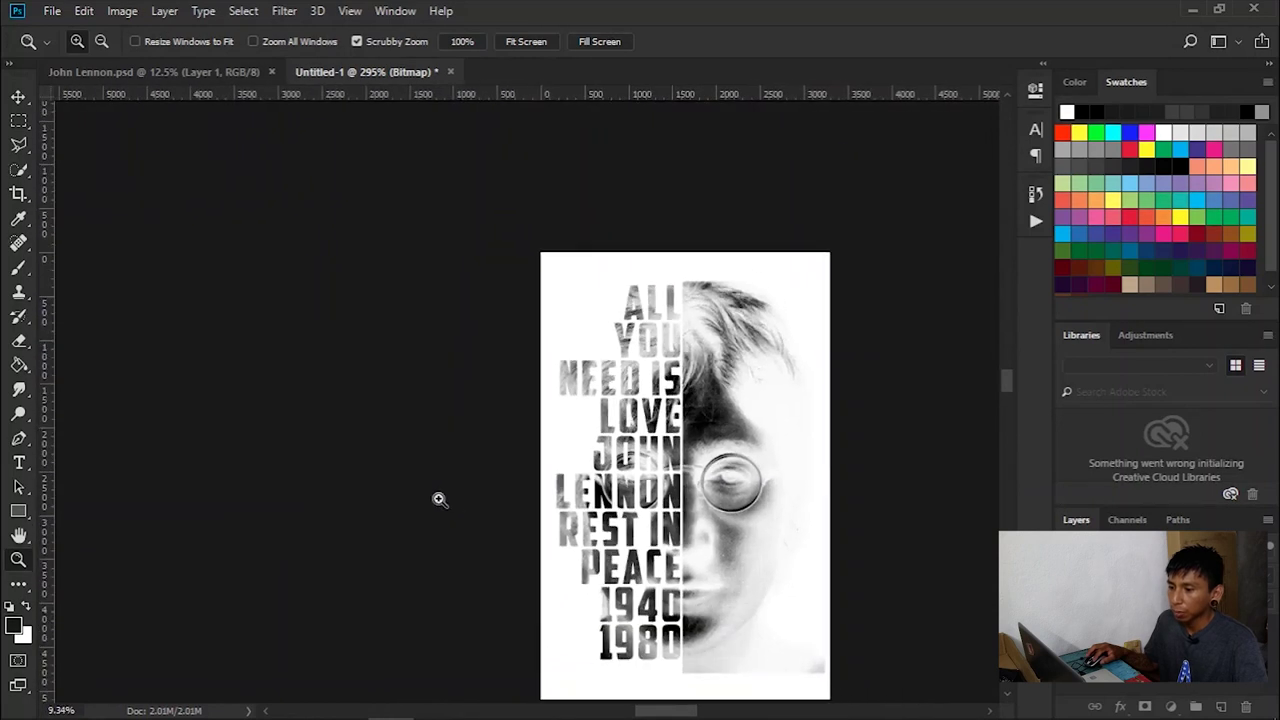
{"action": "left_click_drag", "start_coordinate": [596, 374], "coordinate": [630, 368]}
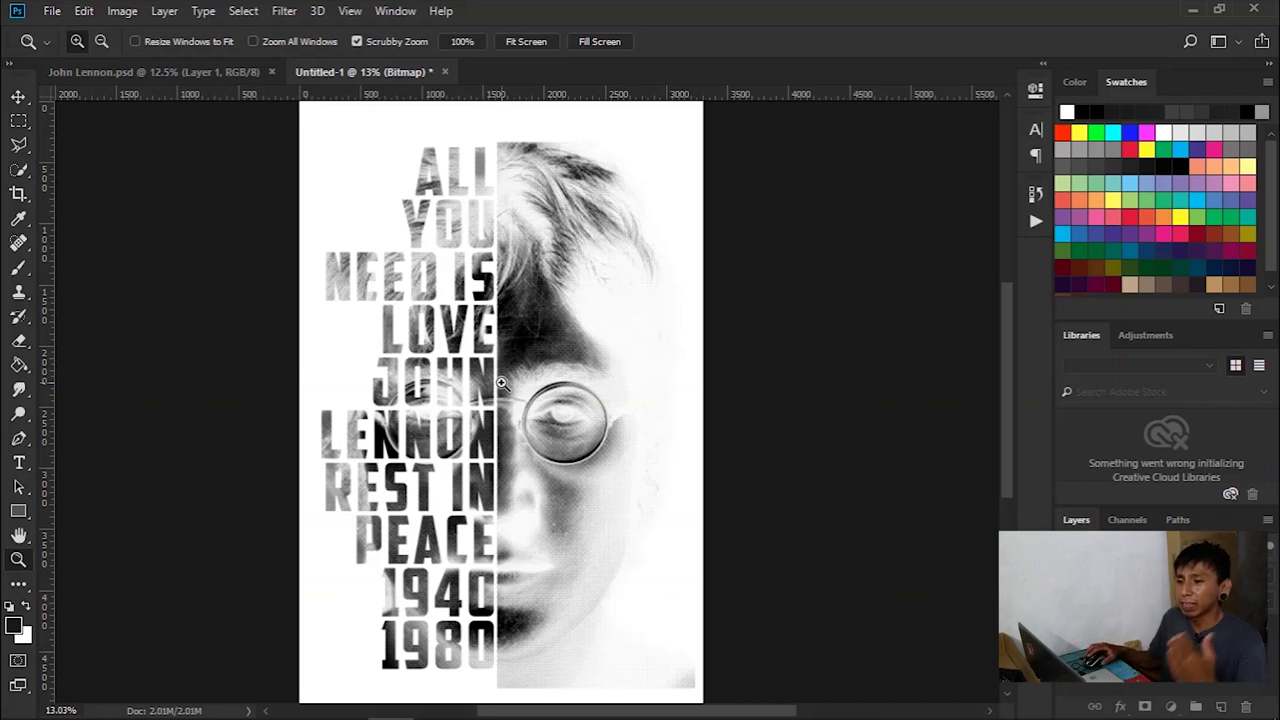
{"action": "left_click", "coordinate": [52, 11]}
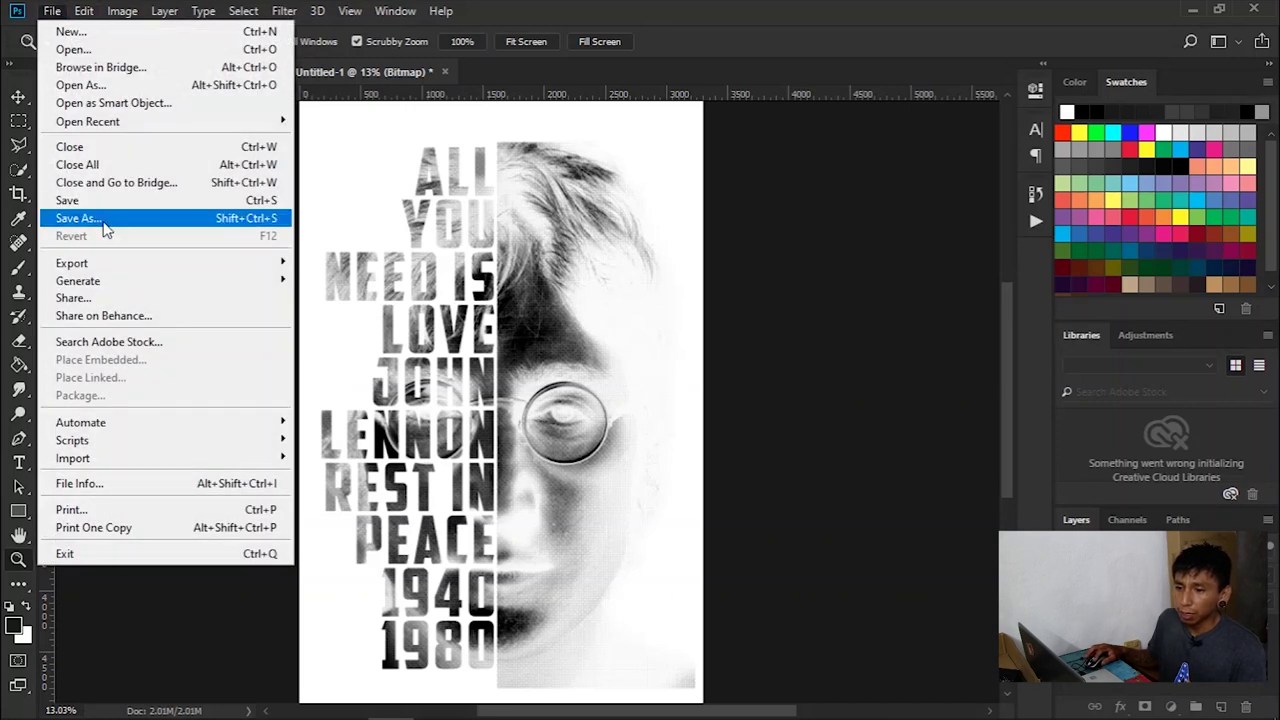
- Save the halftone poster to the Desktop as Photoshop PDF 'John lennon 45lpi'
{"action": "left_click", "coordinate": [105, 220]}
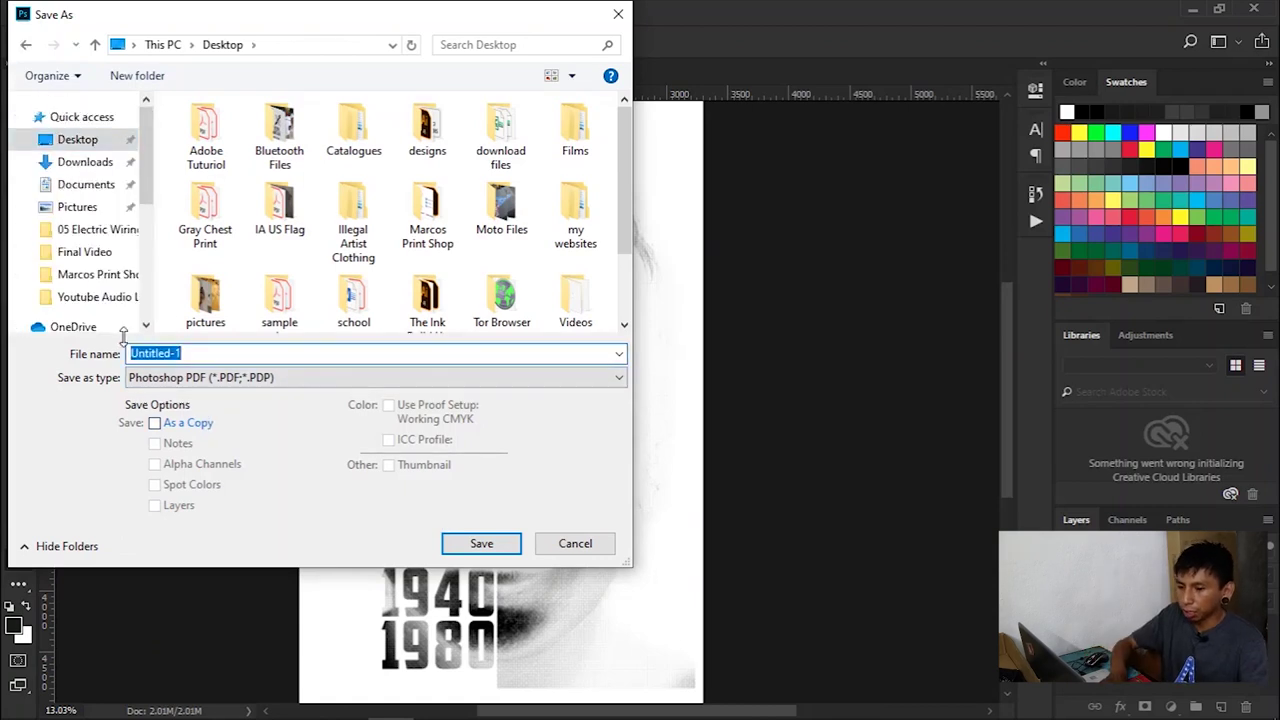
{"action": "type", "text": "John lennon 45lp"}
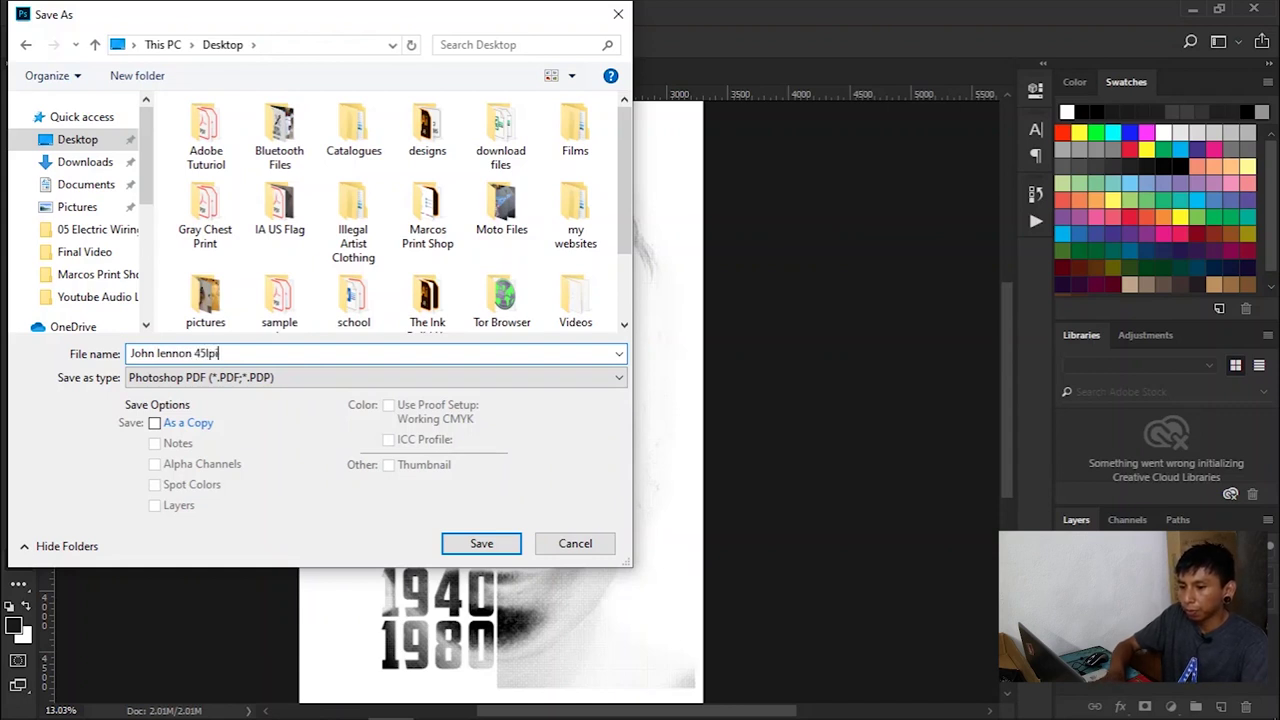
{"action": "type", "text": "i"}
{"action": "left_click", "coordinate": [484, 547]}
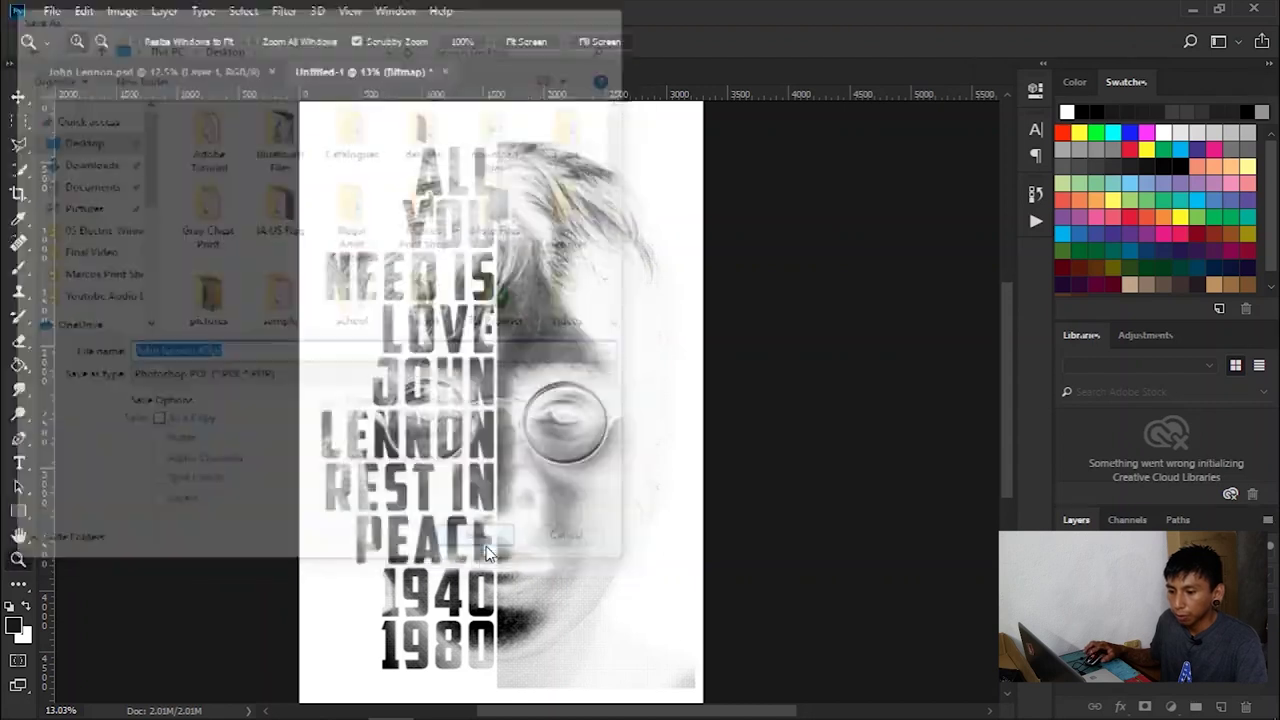
{"action": "left_click", "coordinate": [625, 306]}
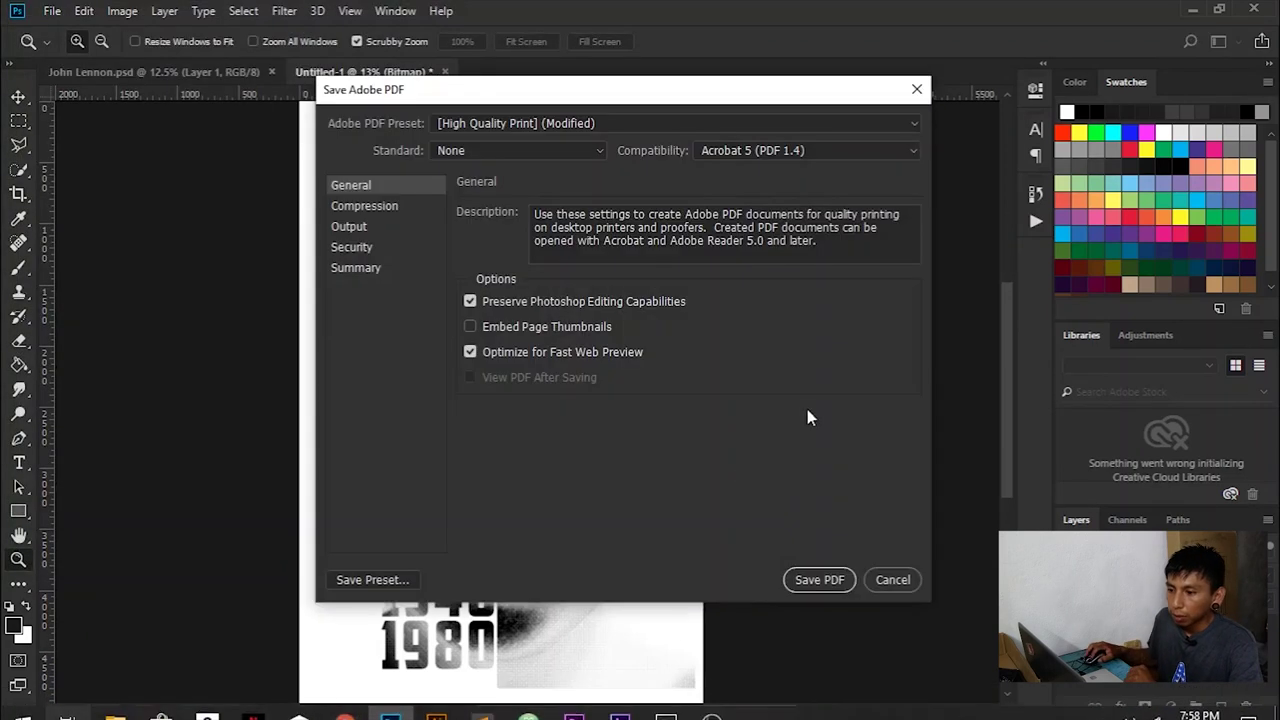
{"action": "left_click", "coordinate": [815, 580]}
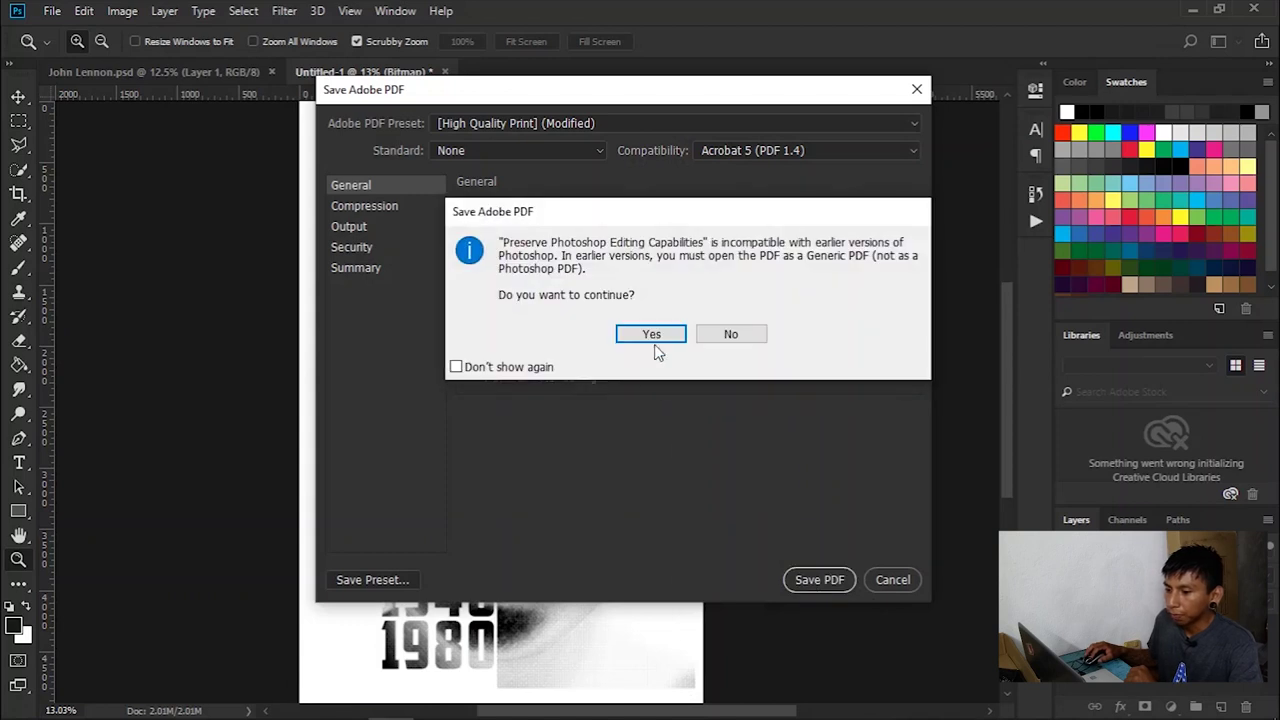
{"action": "left_click", "coordinate": [652, 335]}
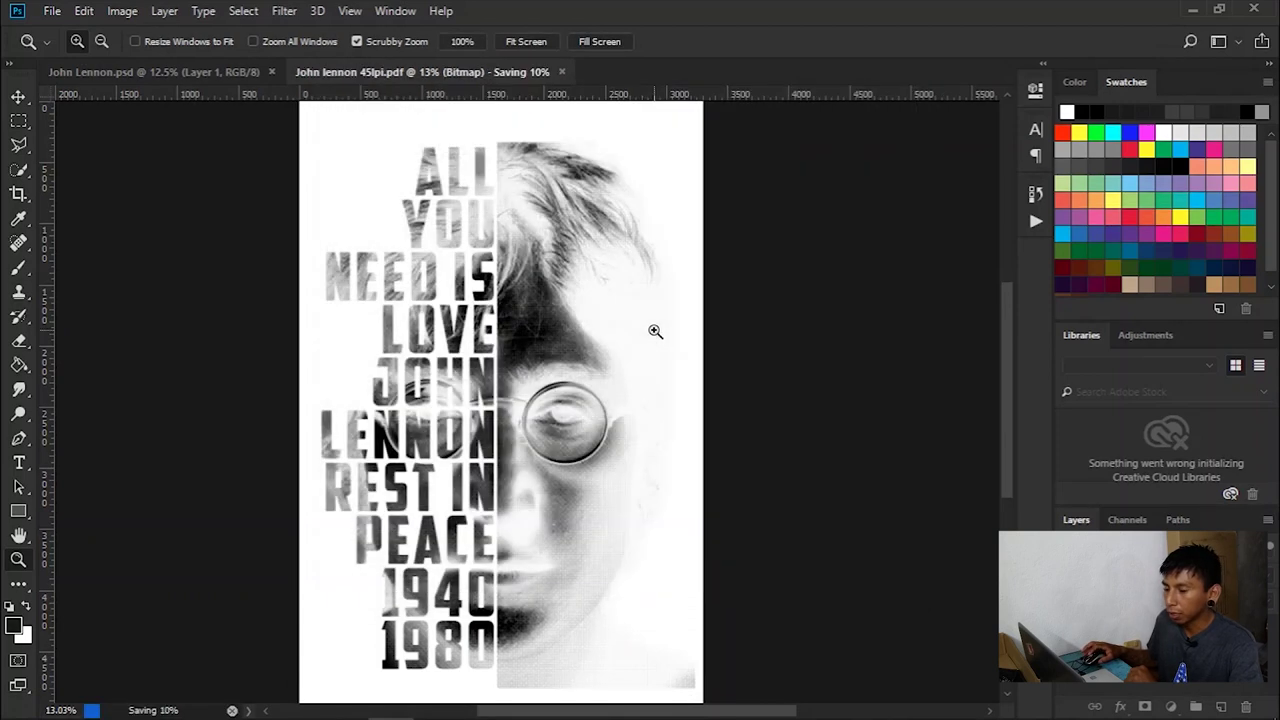
{"action": "mouse_move", "coordinate": [160, 701]}
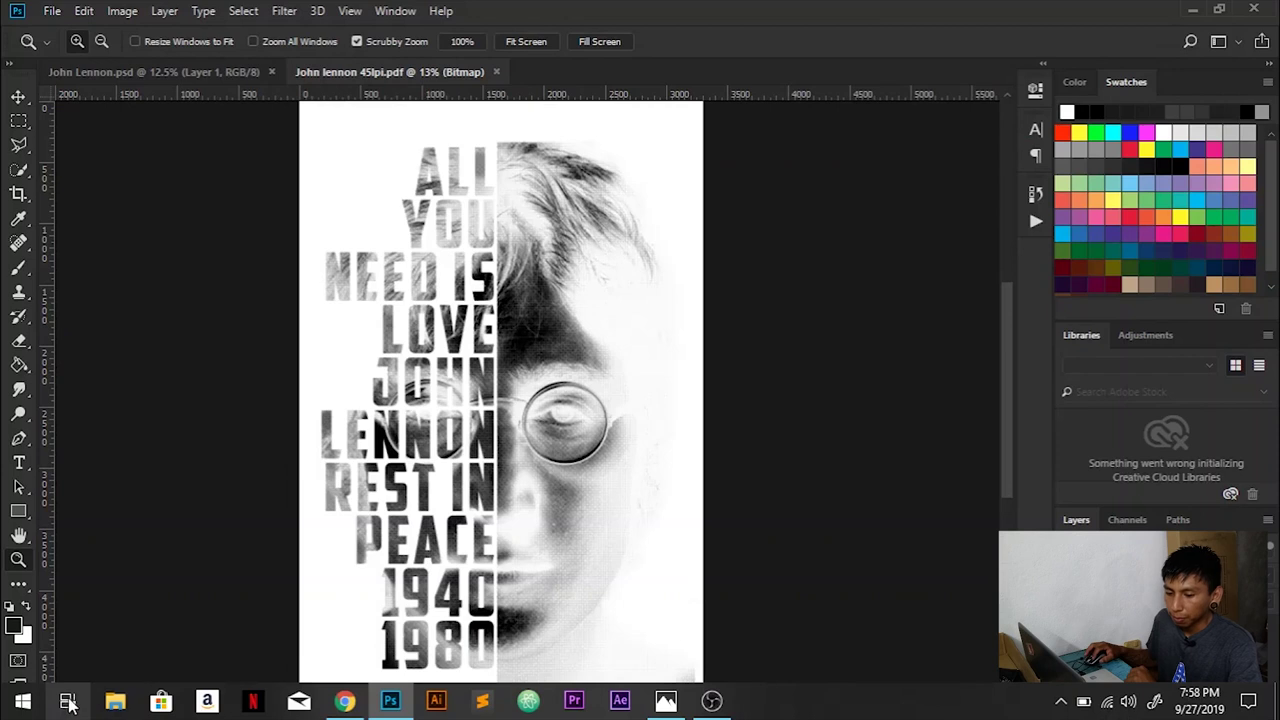
- Open 'John lennon 45lpi' from the Desktop folder in File Explorer
{"action": "left_click", "coordinate": [115, 701]}
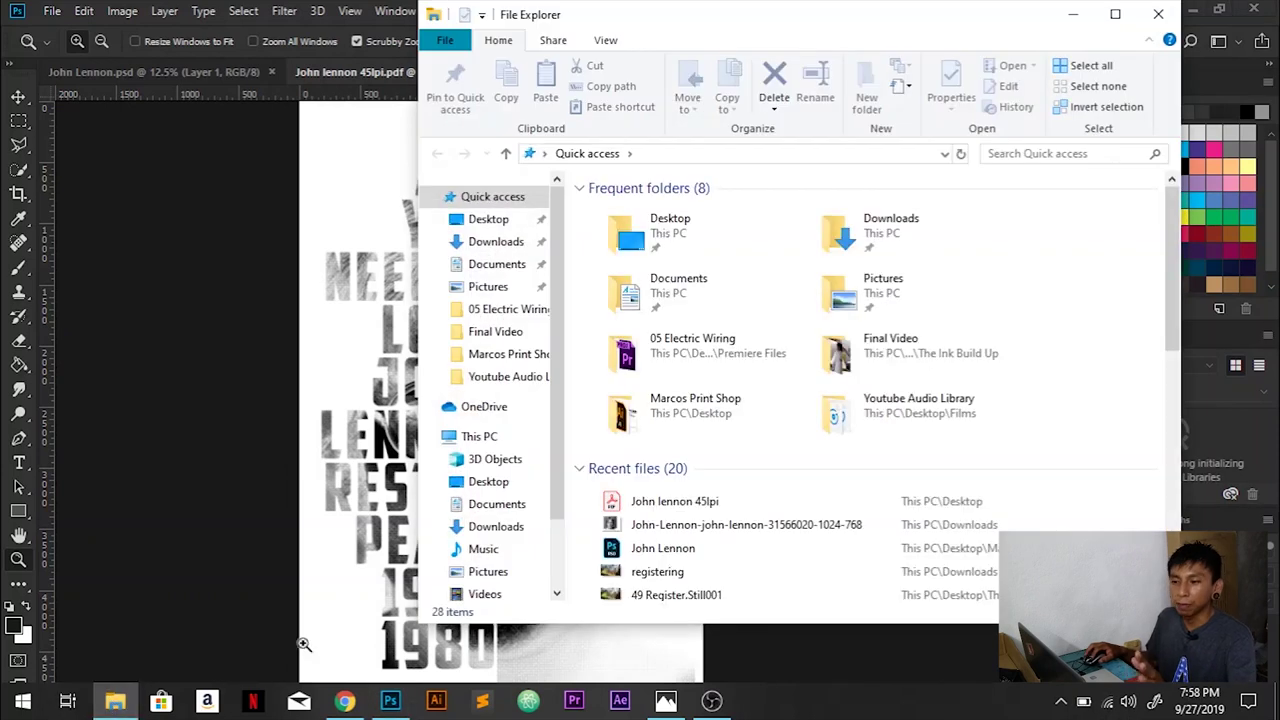
{"action": "left_click", "coordinate": [488, 219]}
{"action": "scroll", "coordinate": [988, 484], "scroll_direction": "down", "scroll_amount": 3}
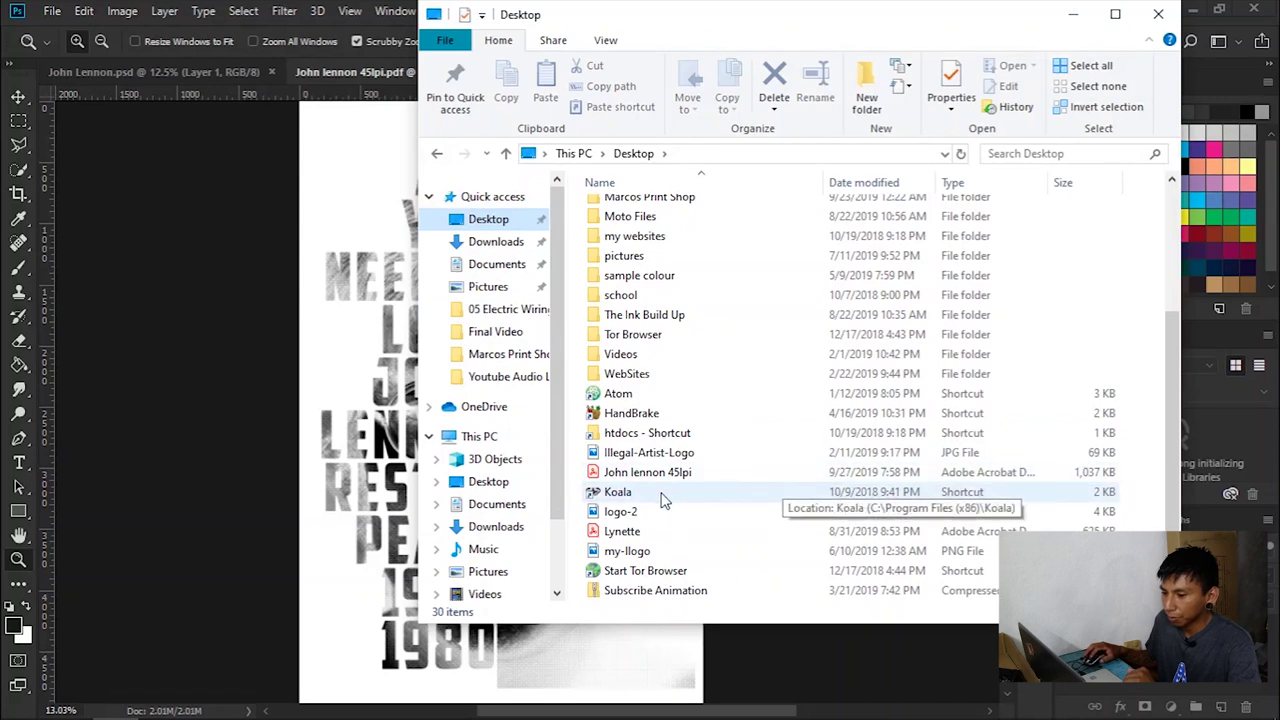
{"action": "double_click", "coordinate": [612, 478]}
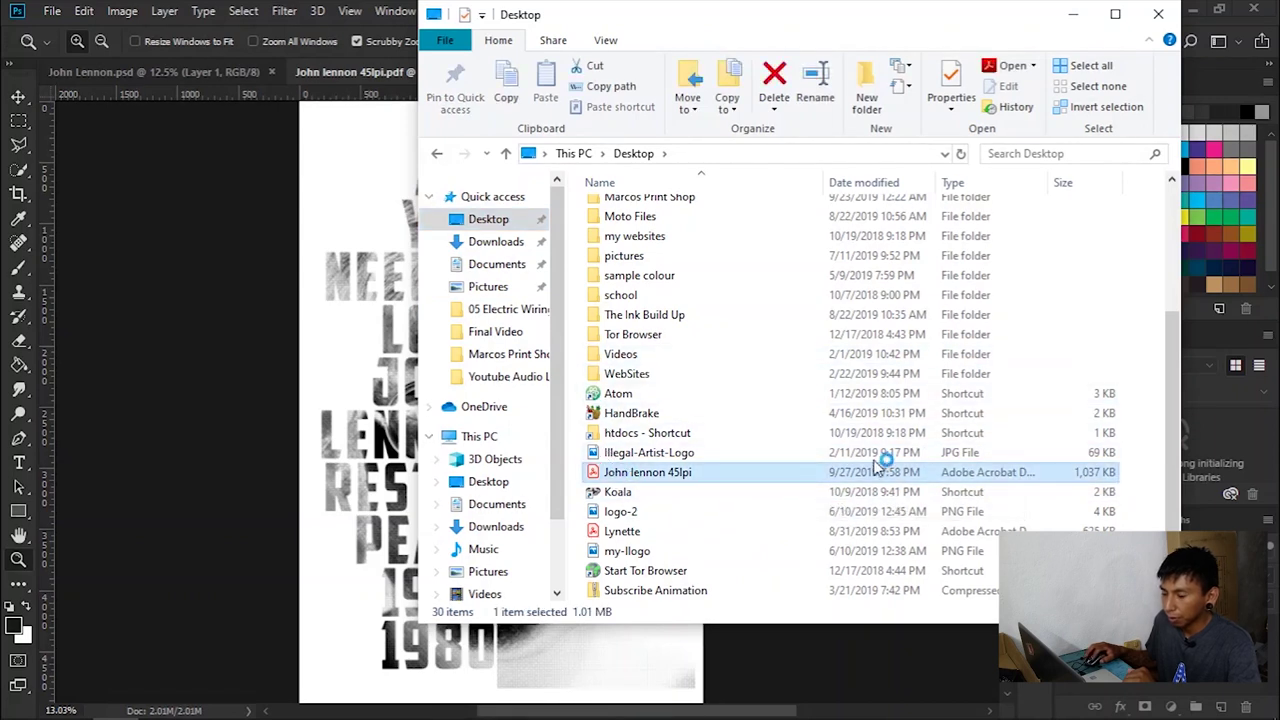